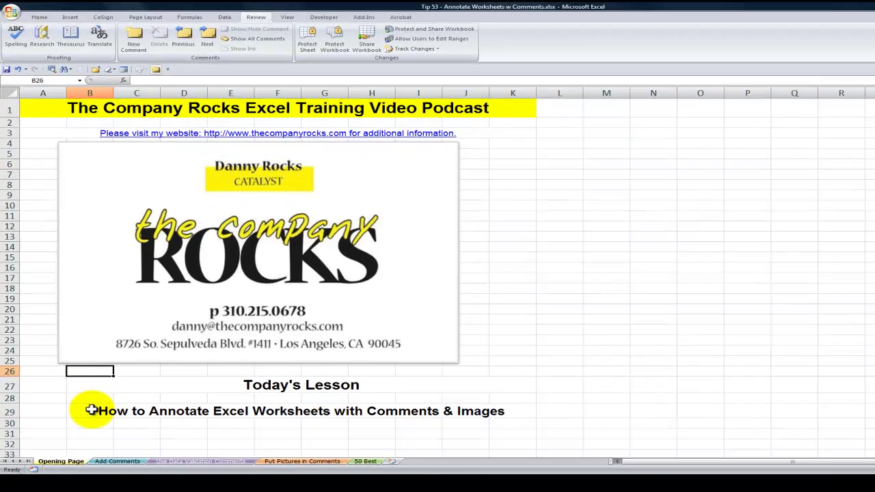
Step: Switch from the Opening Page to the Add Comments sheet with its numeric grid and comments
left_click(77, 394)
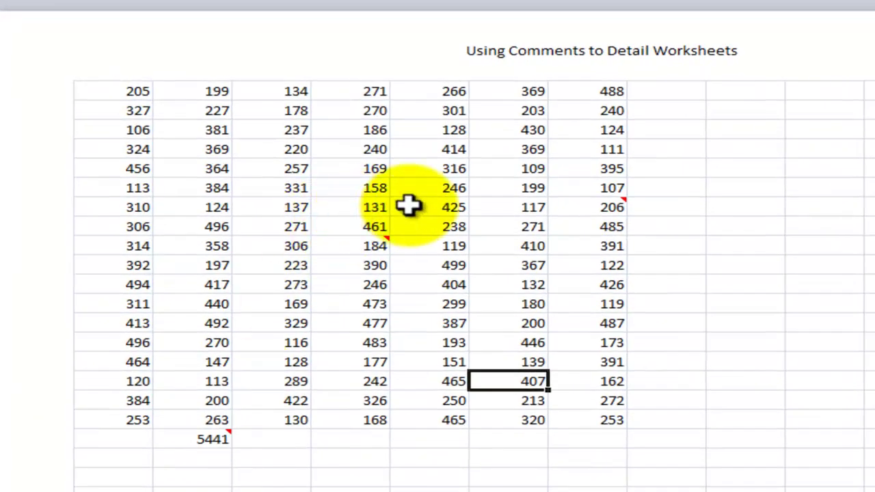
mouse_move(581, 207)
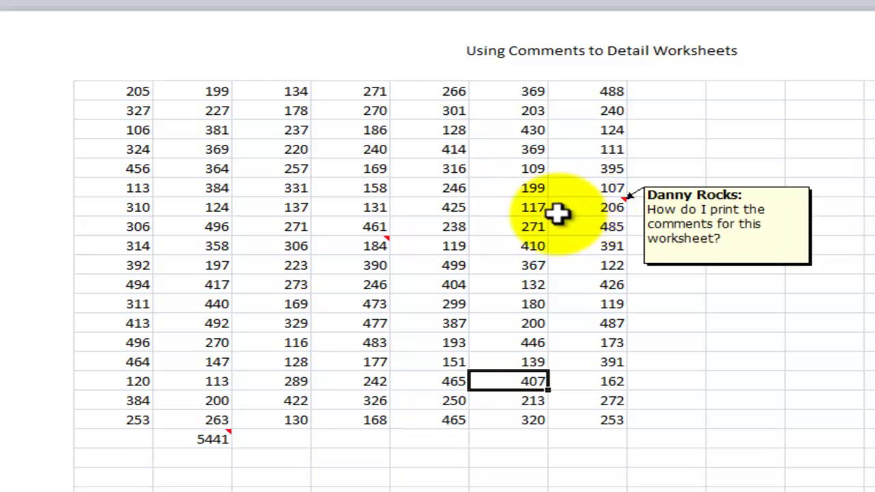
mouse_move(356, 250)
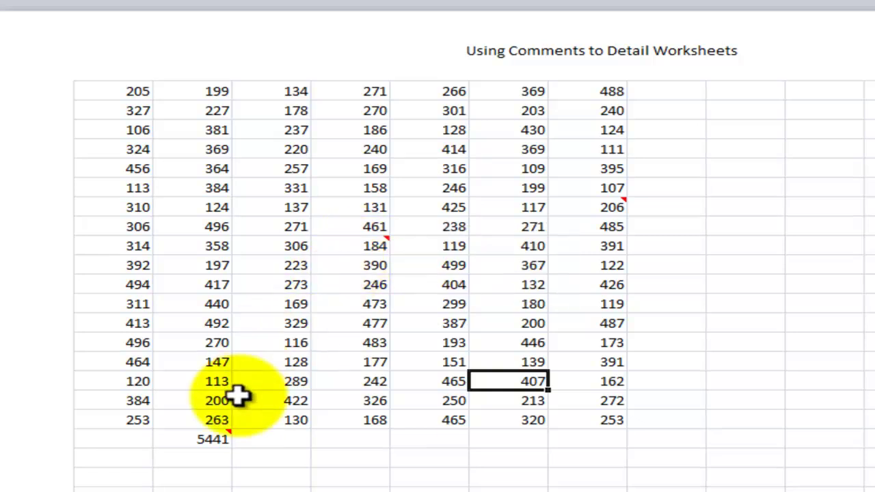
mouse_move(205, 445)
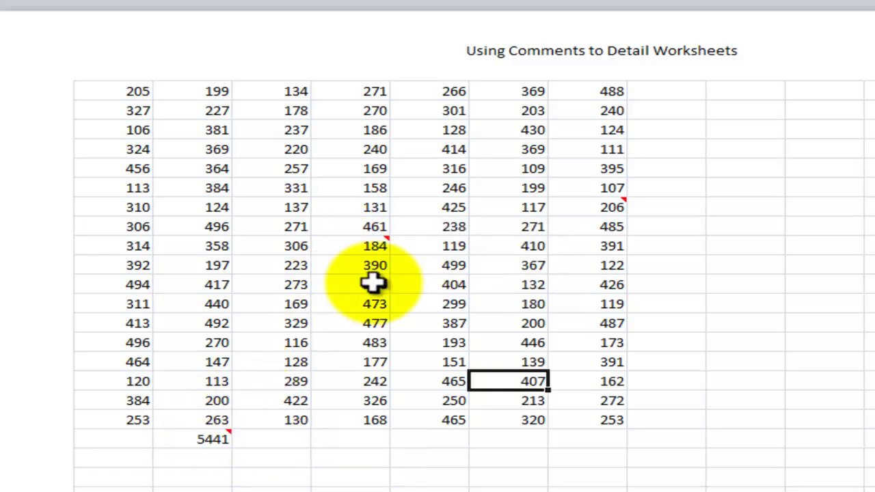
Step: Open the comment on the 184 cell for editing
right_click(367, 245)
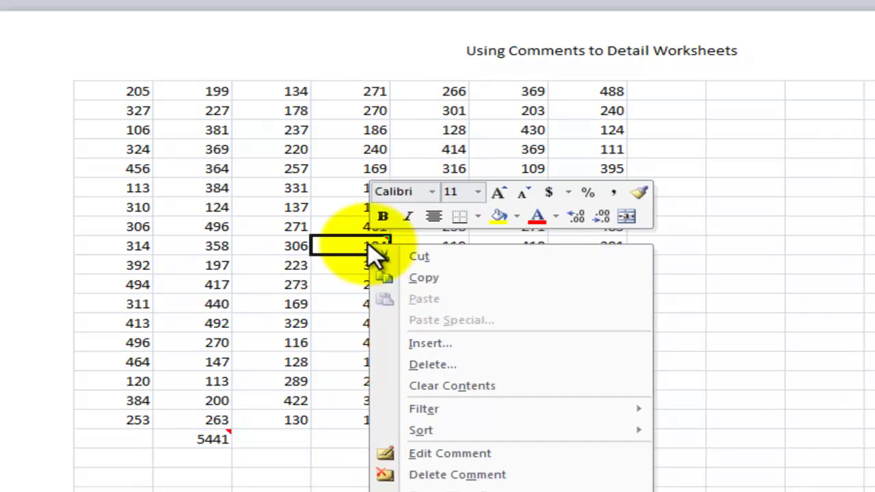
key("Escape")
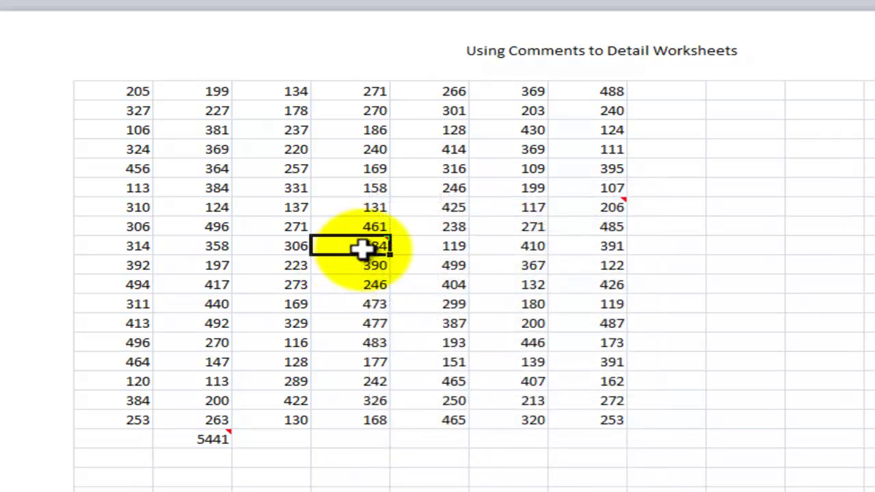
left_click(352, 285)
left_click(379, 245)
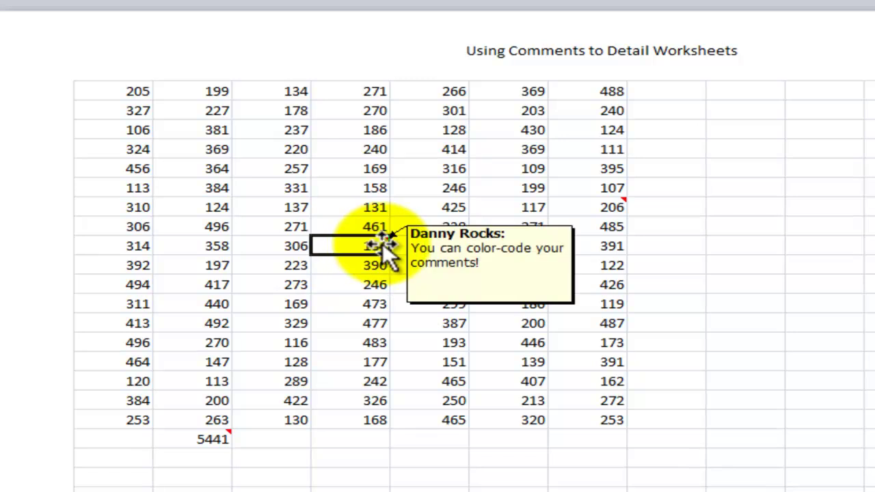
right_click(361, 249)
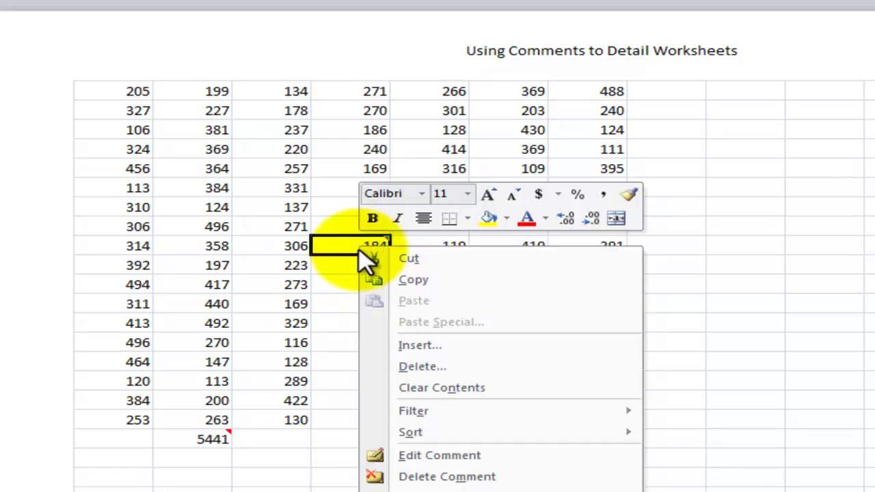
left_click(459, 457)
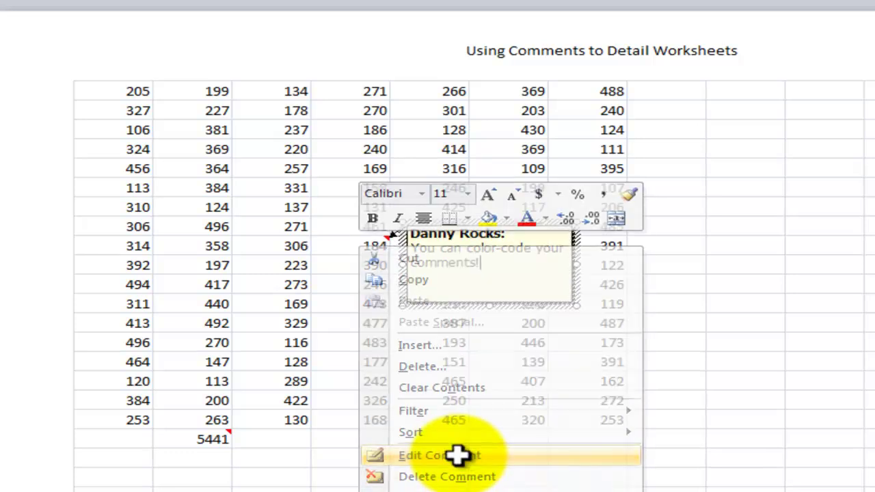
Step: Change the comment's fill from pale yellow to green in Format Comment
right_click(575, 244)
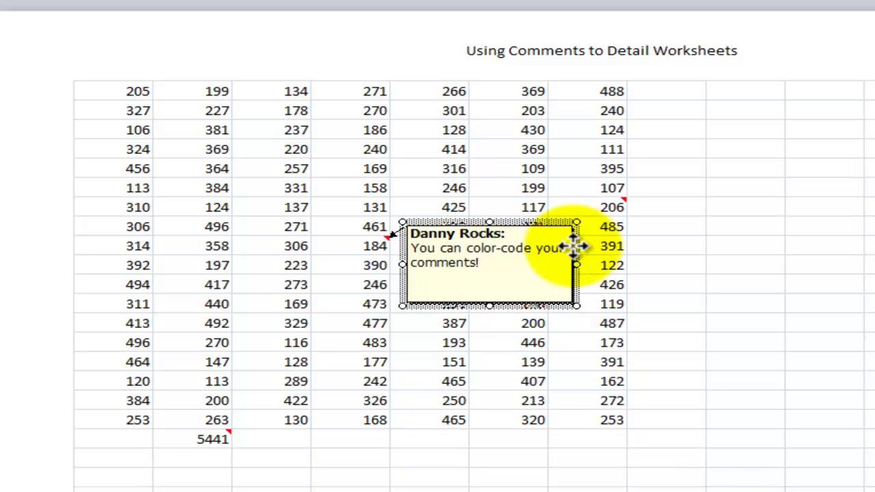
right_click(576, 246)
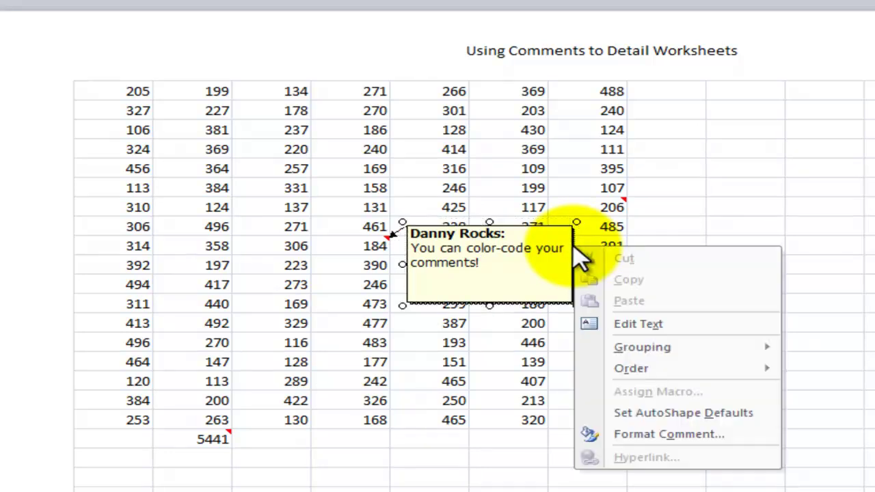
left_click(697, 437)
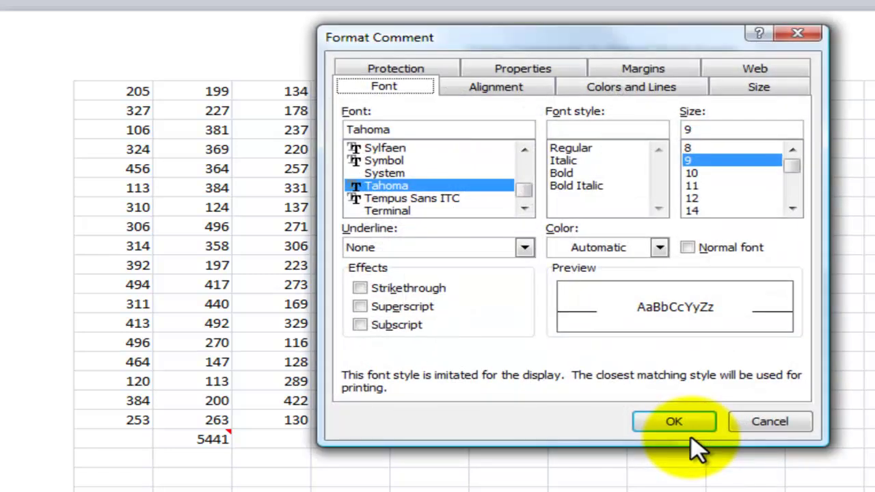
left_click(635, 88)
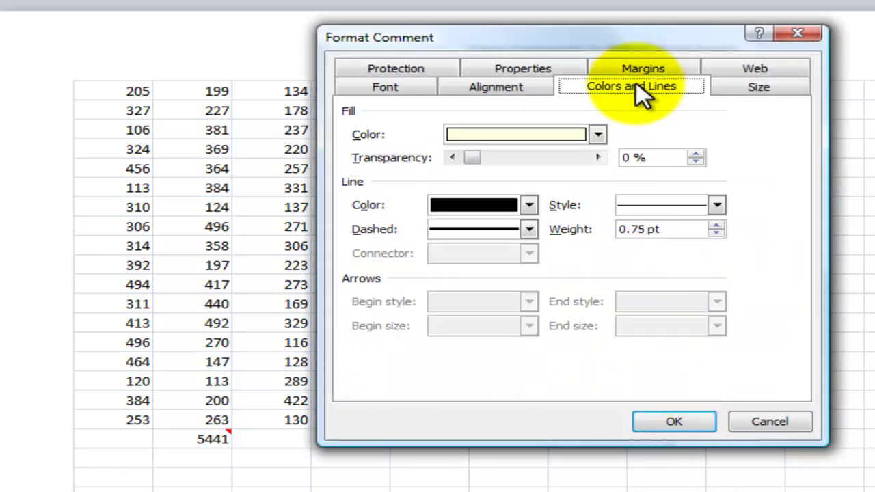
left_click(598, 135)
left_click(502, 257)
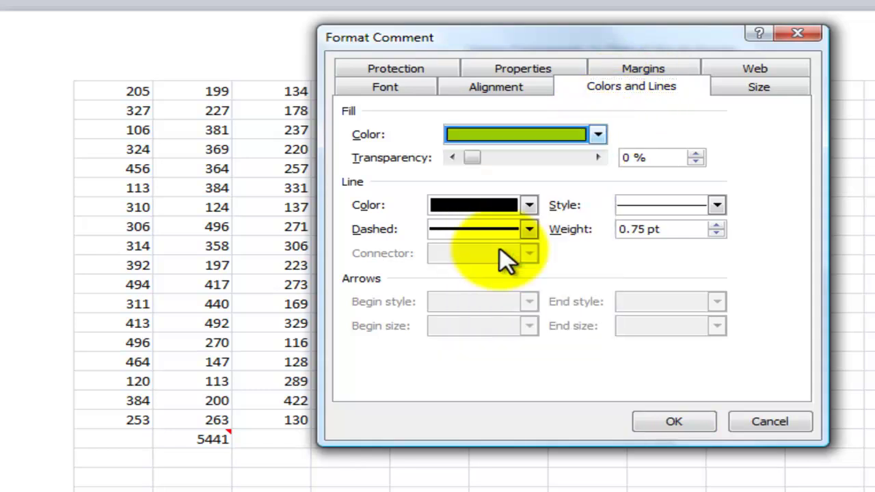
left_click(677, 424)
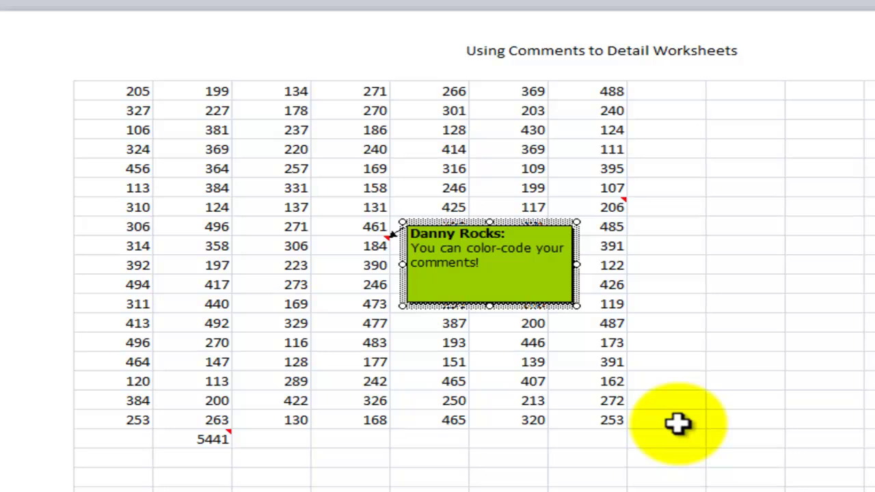
left_click(438, 399)
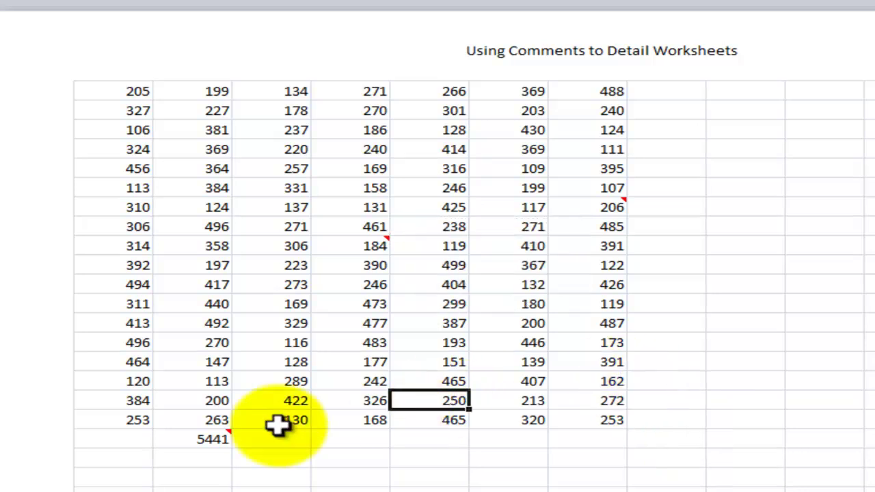
Step: Keep B19's comment permanently visible, then move and enlarge its box so the text rewraps
left_click(186, 439)
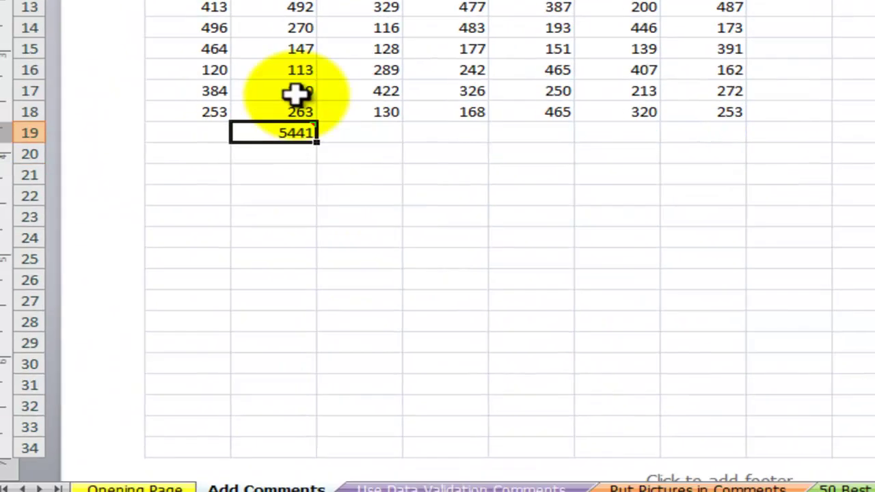
left_click(205, 401)
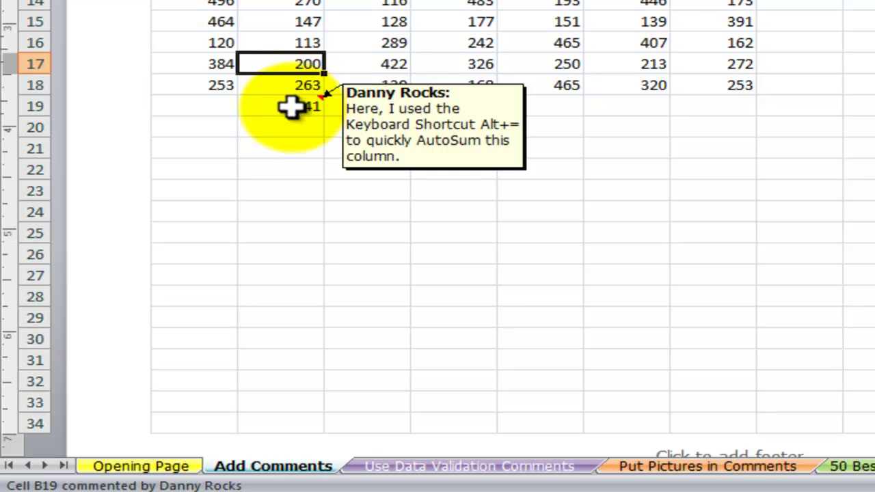
left_click(291, 106)
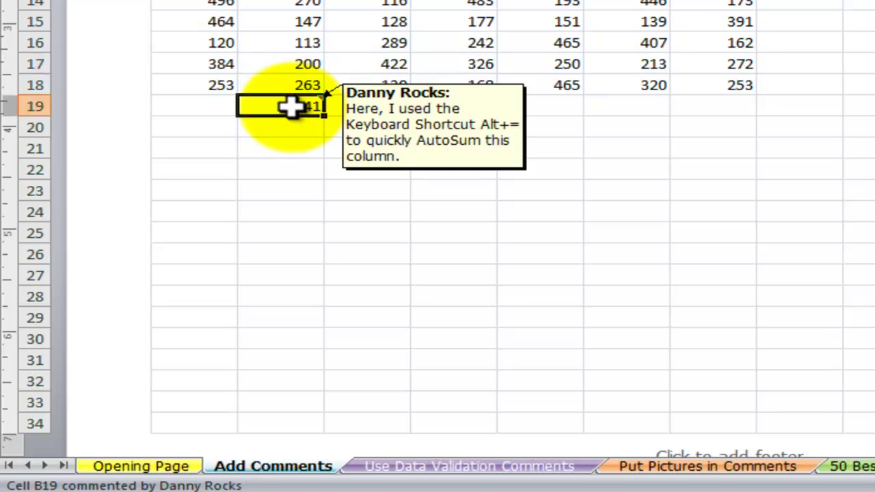
right_click(291, 106)
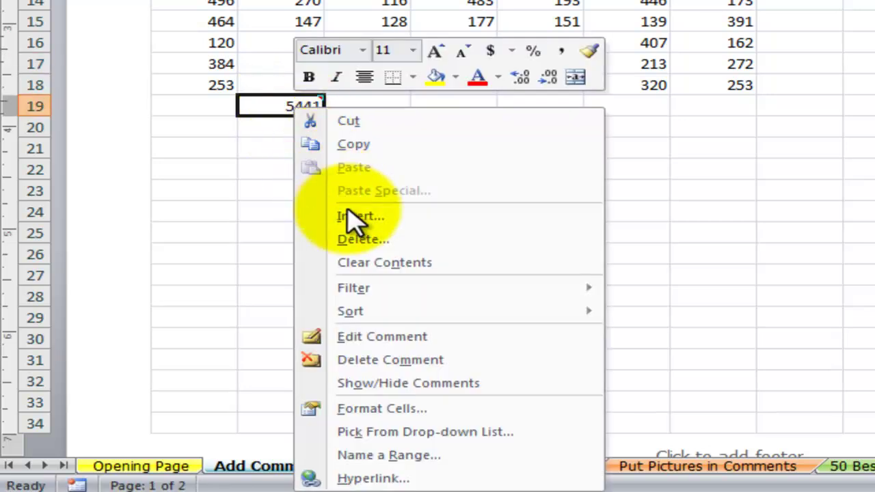
left_click(411, 383)
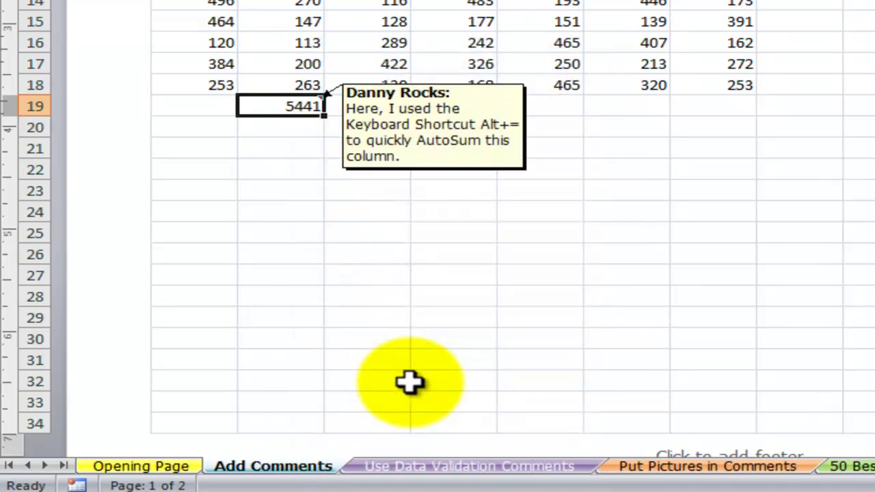
left_click_drag(525, 106, 676, 143)
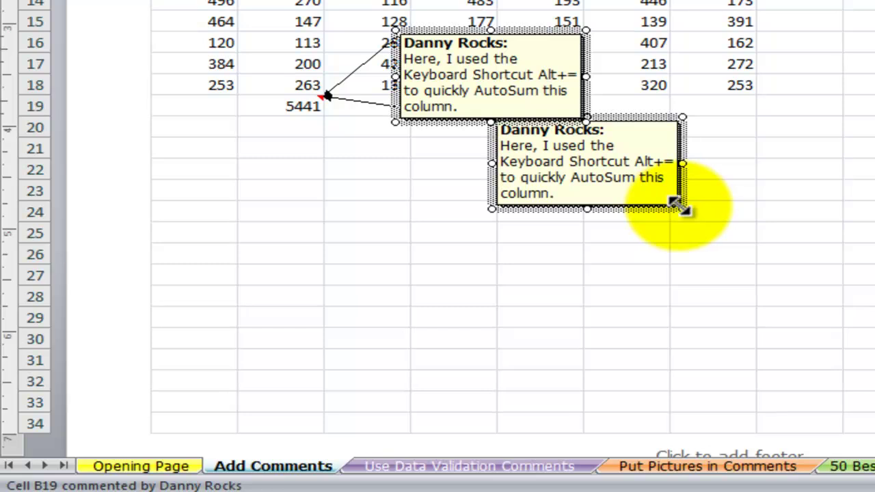
left_click_drag(682, 207, 729, 239)
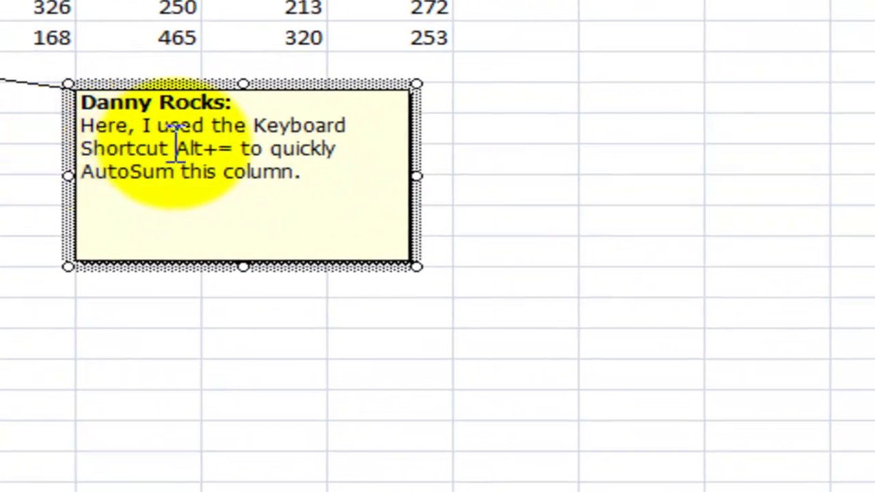
Step: Make the Alt+= shortcut text in B19's comment bold
left_click(179, 142)
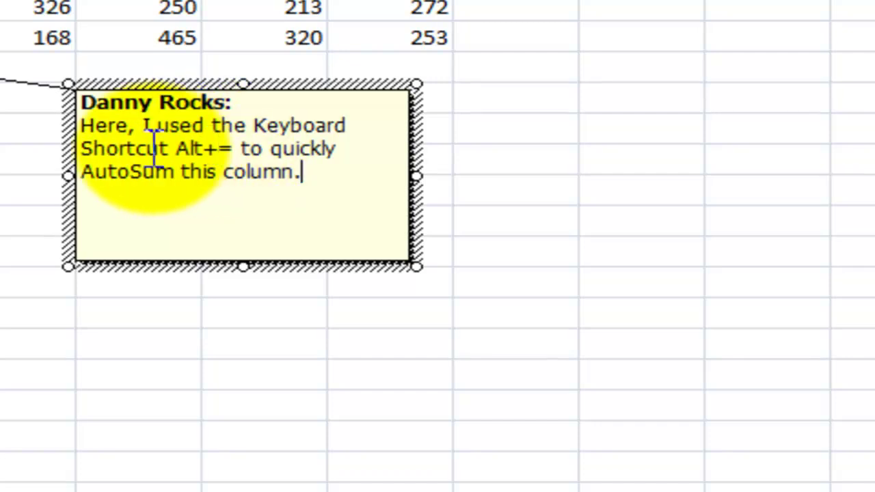
left_click_drag(176, 148, 239, 150)
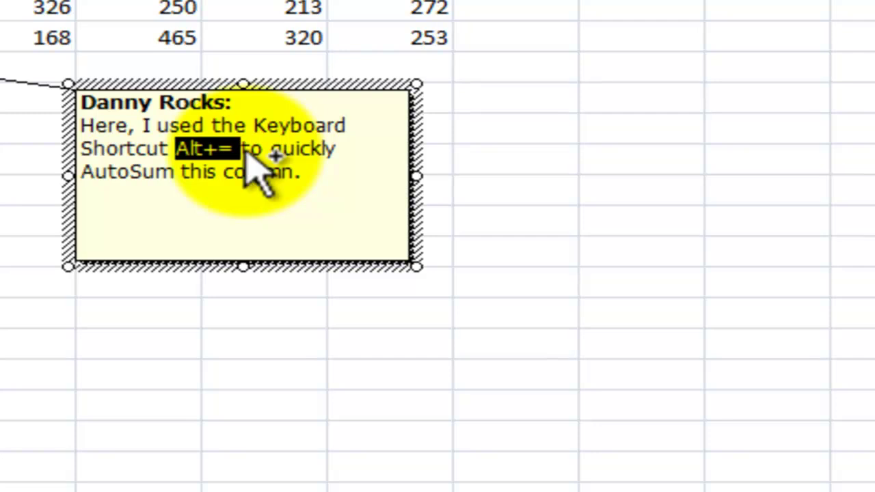
key("ctrl+b")
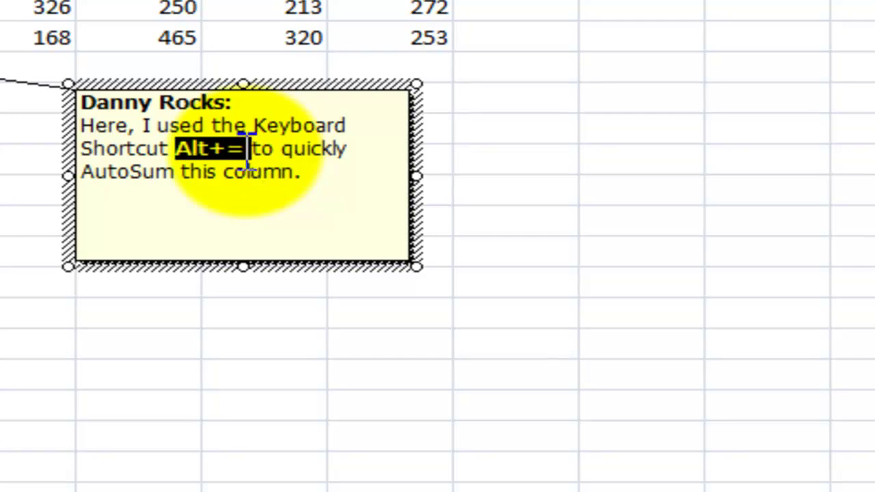
left_click(270, 149)
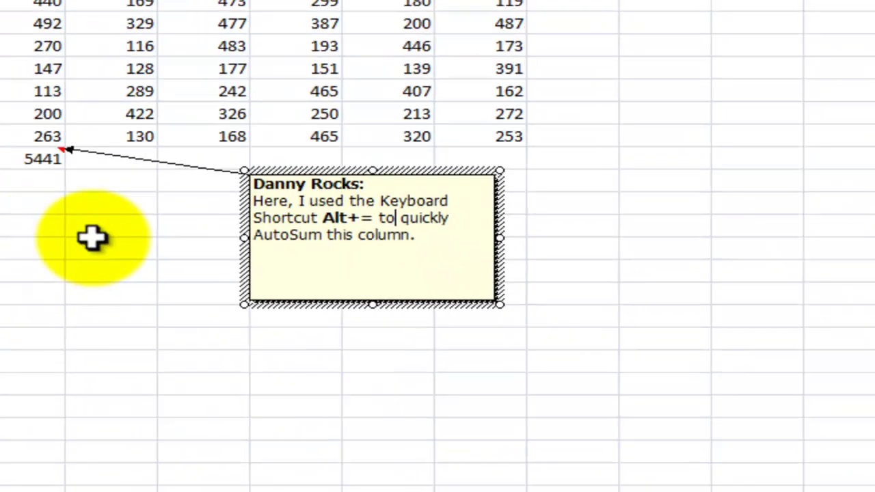
left_click(92, 237)
Step: Hide B19's comment so it appears only on hover
key("Left")
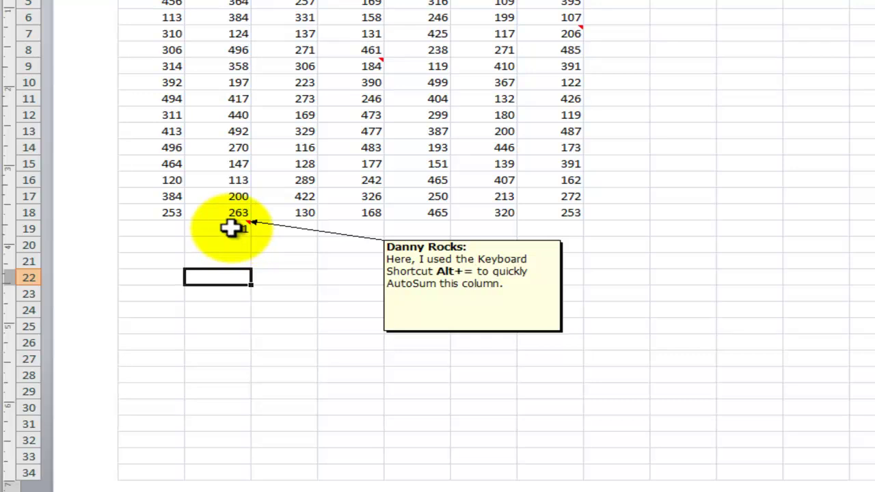
right_click(232, 229)
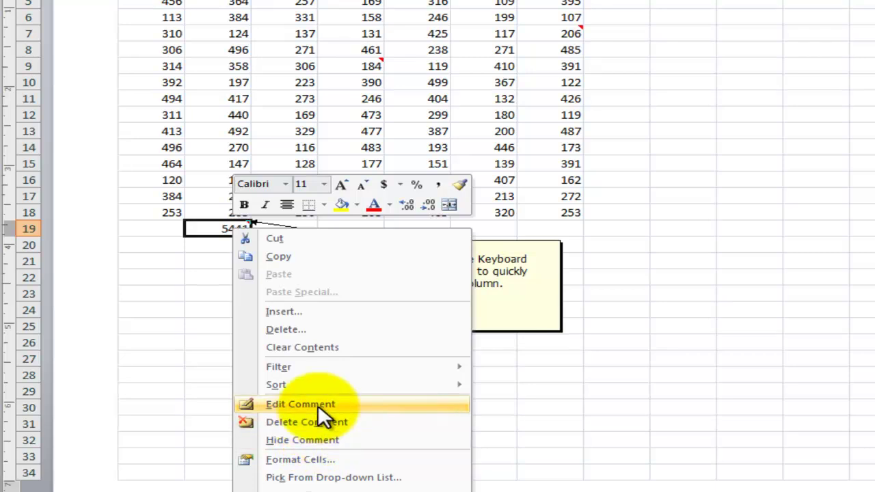
left_click(322, 440)
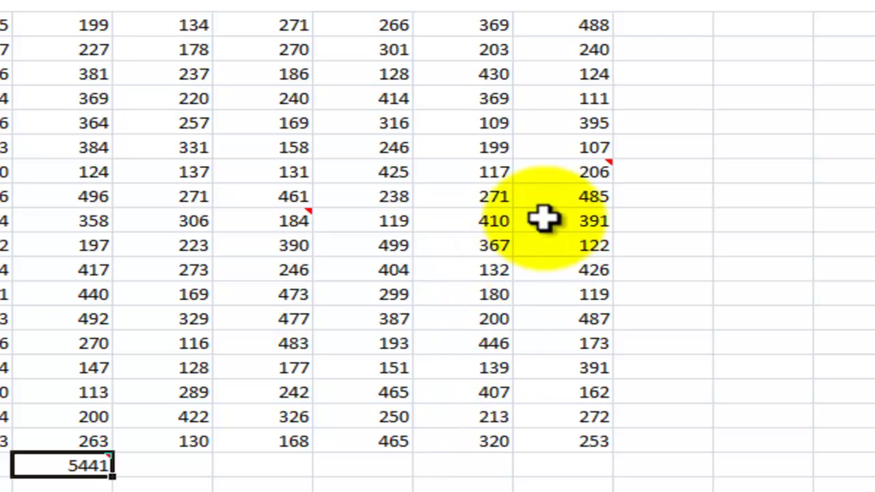
Step: Show all comments, move the 184 and 206 notes right of the data, and delete B19's comment
left_click(589, 172)
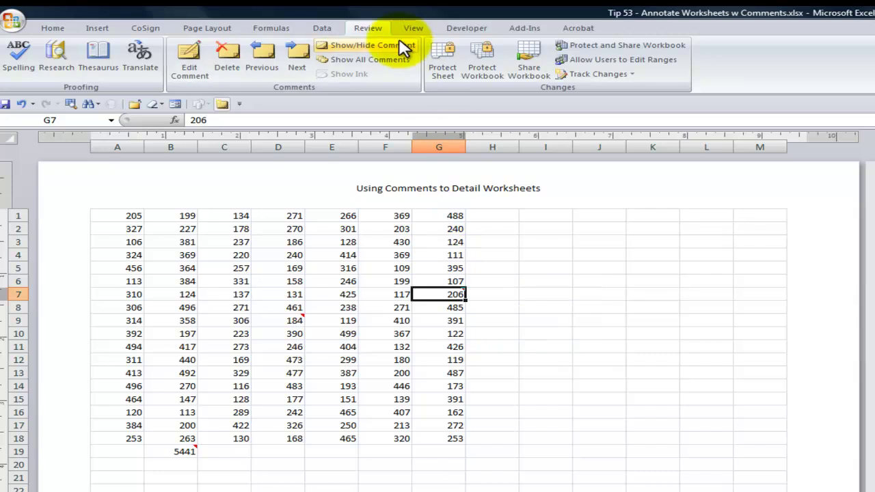
left_click(363, 60)
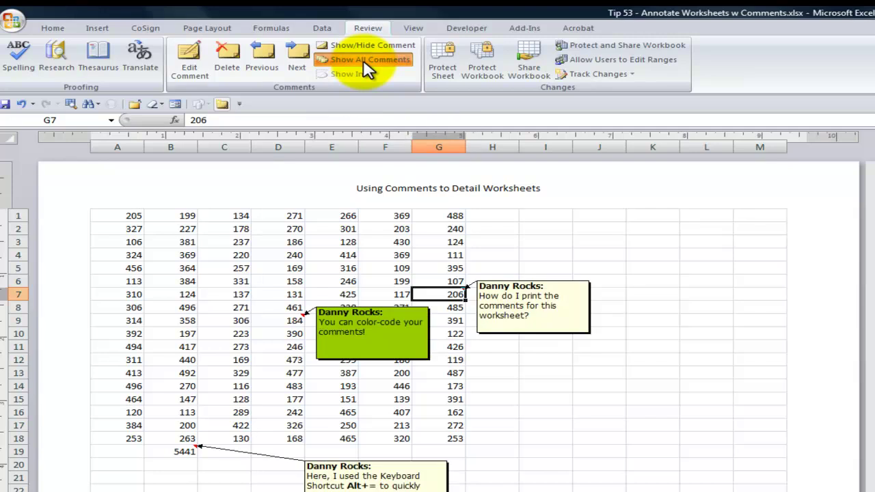
left_click_drag(432, 327, 591, 367)
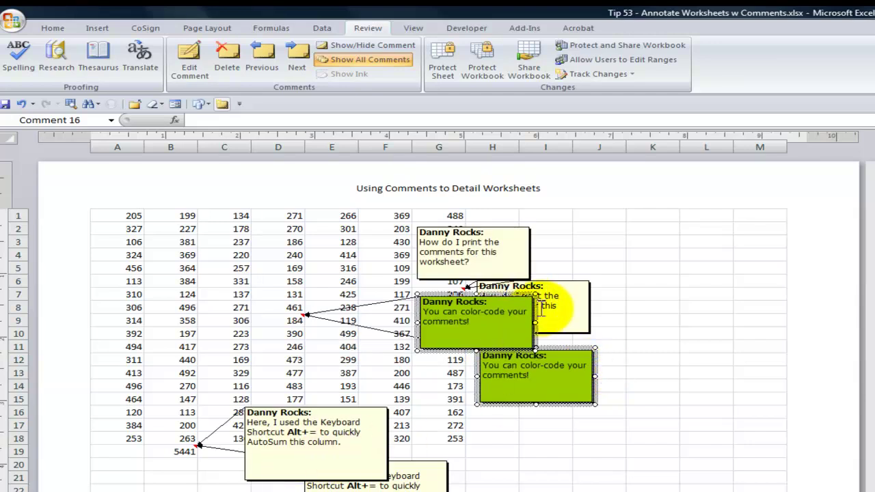
left_click_drag(536, 332, 545, 479)
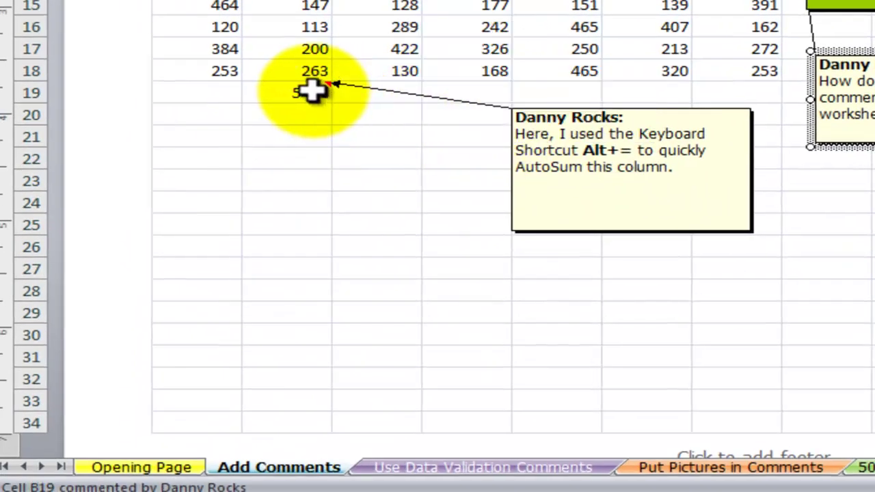
right_click(311, 91)
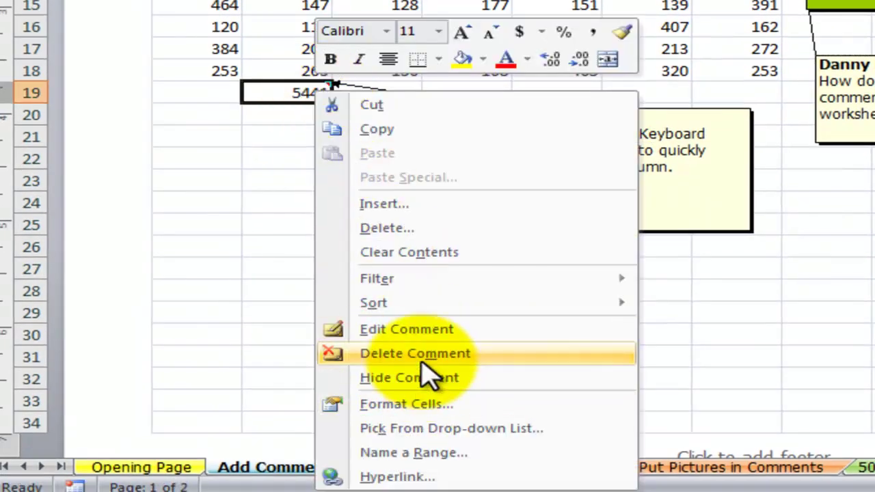
left_click(372, 352)
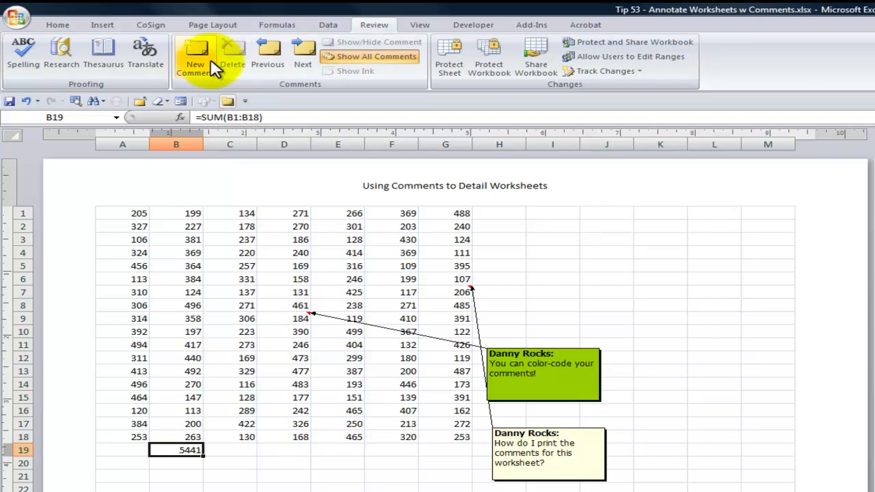
Step: In Page Setup's Sheet options, set Comments to 'At end of sheet'
left_click(219, 30)
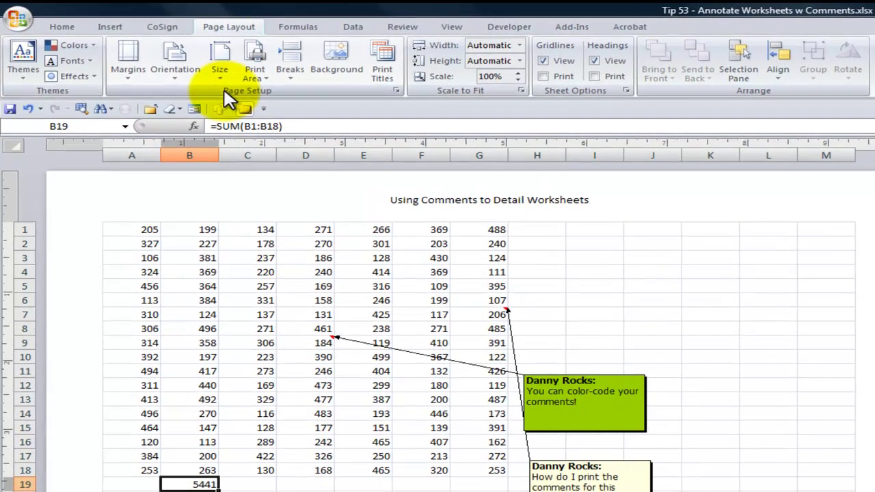
left_click(397, 91)
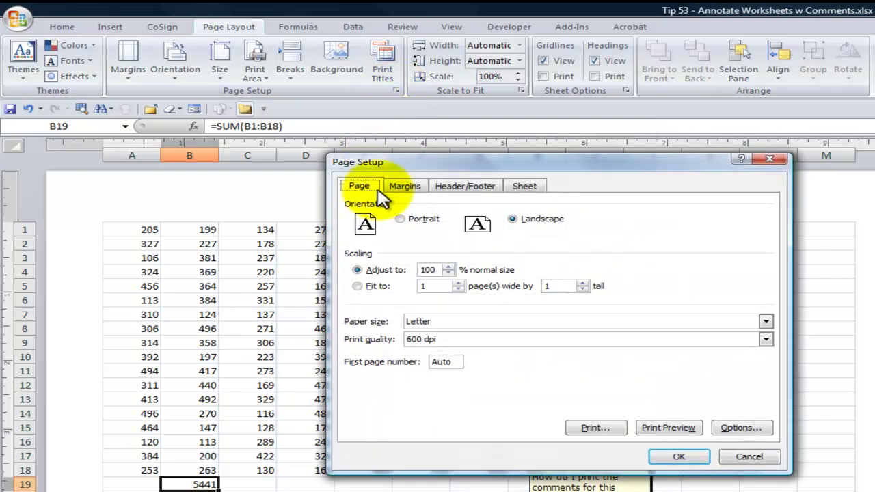
left_click(526, 190)
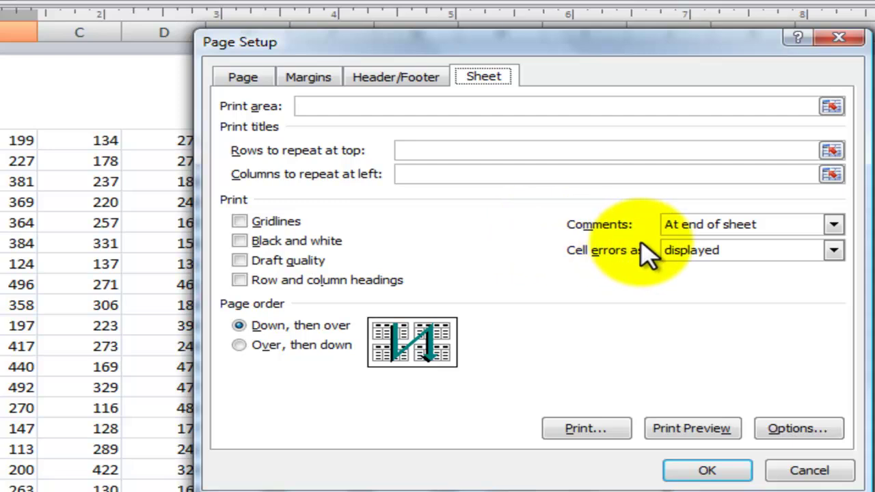
left_click(834, 224)
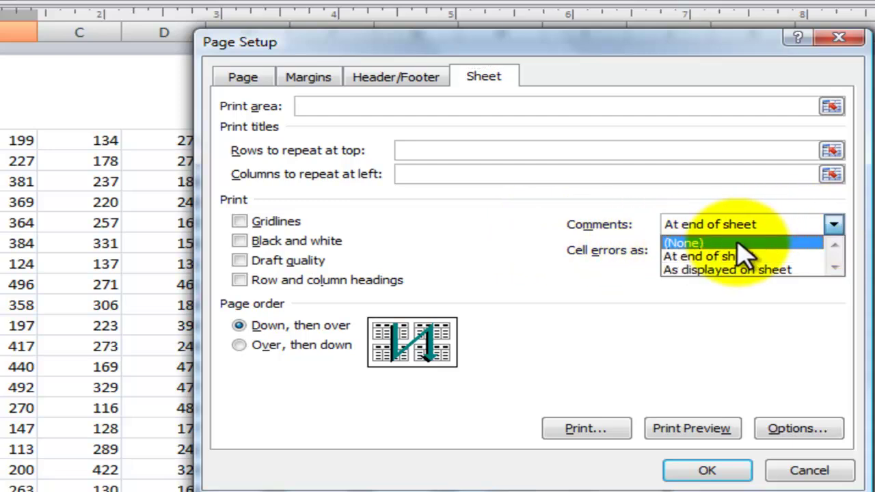
left_click(752, 236)
left_click(833, 224)
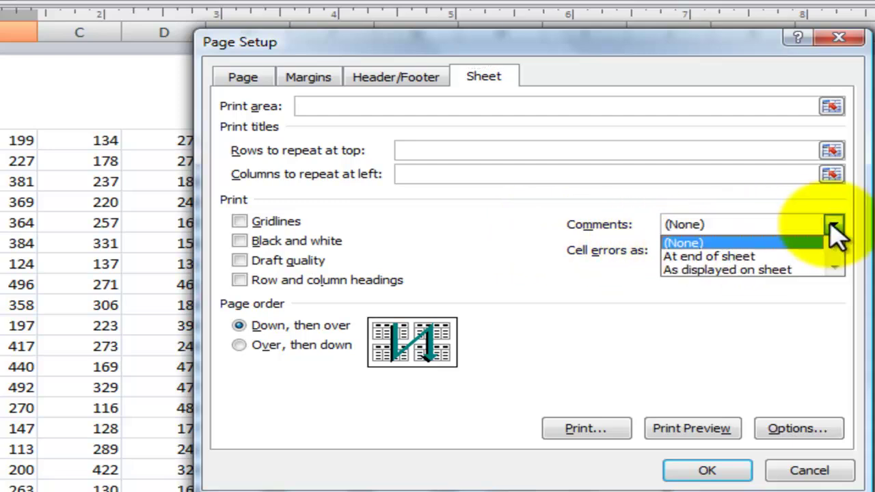
left_click(744, 257)
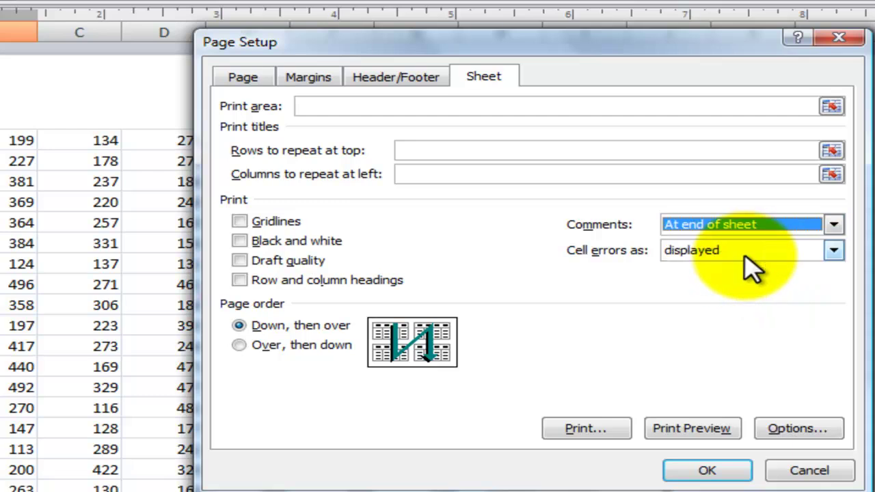
left_click(721, 477)
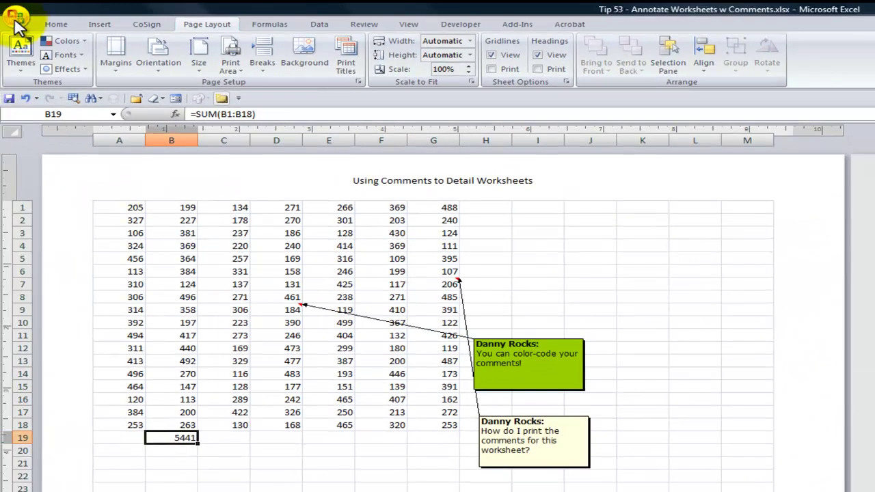
left_click(17, 20)
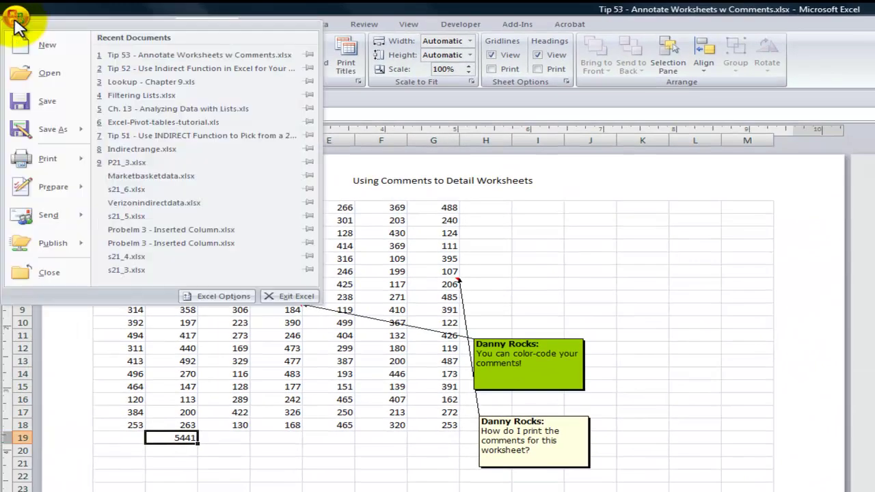
mouse_move(58, 160)
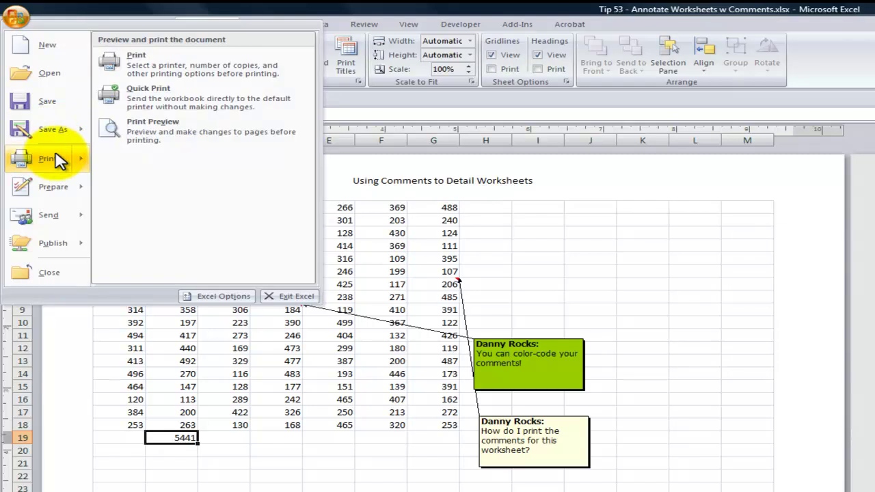
left_click(147, 131)
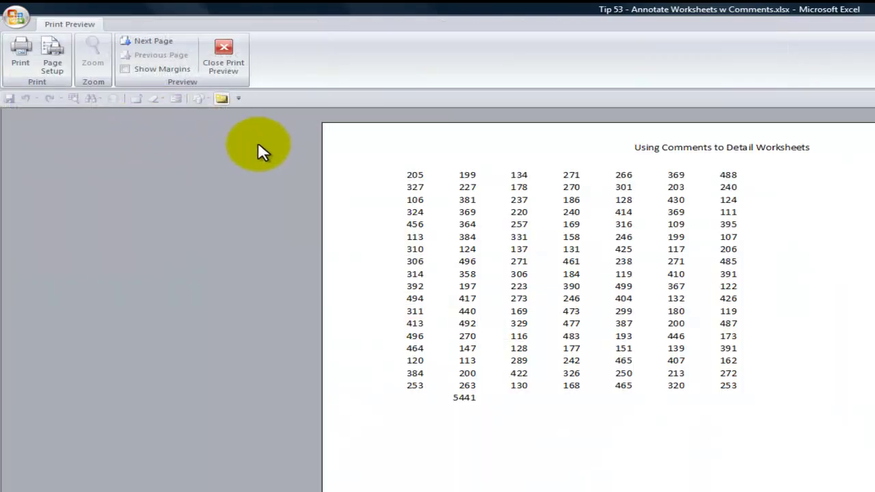
left_click(155, 41)
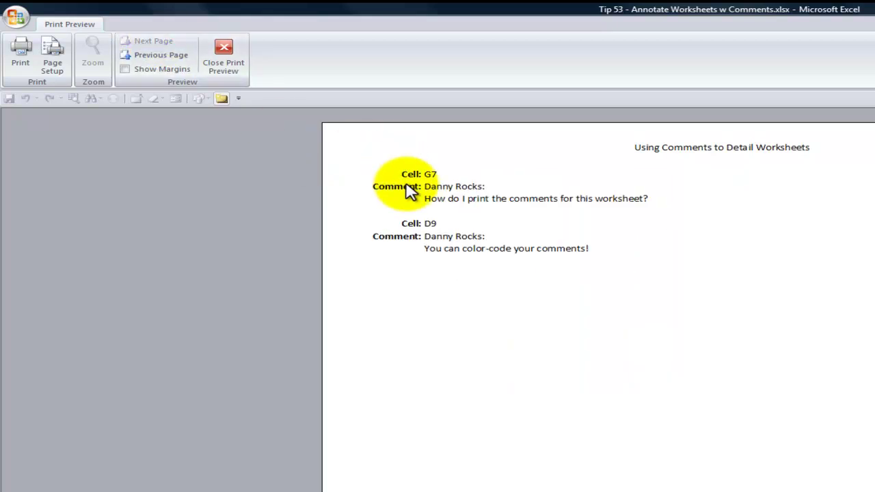
left_click(225, 61)
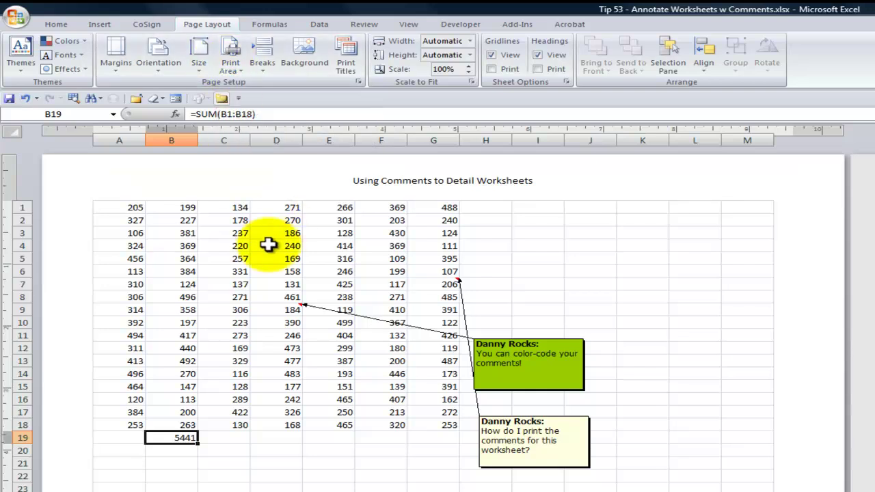
Step: Select A1:G19 and clear all comments from the range
left_click_drag(130, 209, 457, 443)
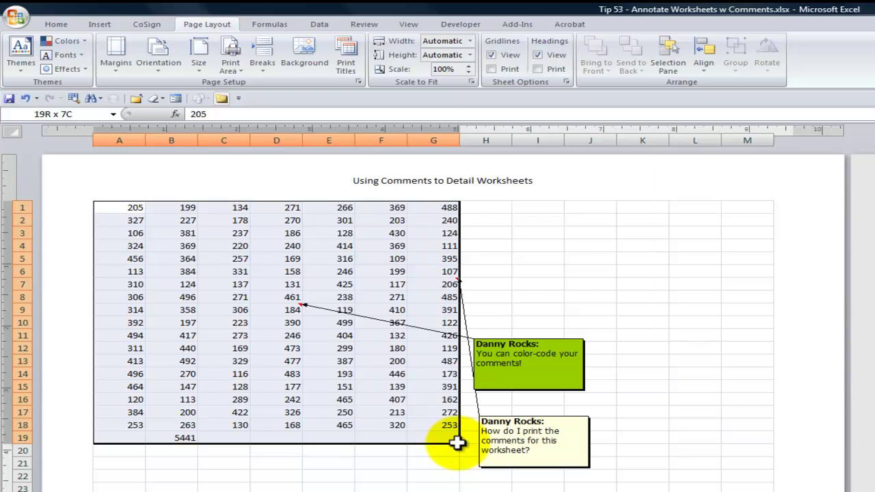
left_click_drag(456, 443, 460, 445)
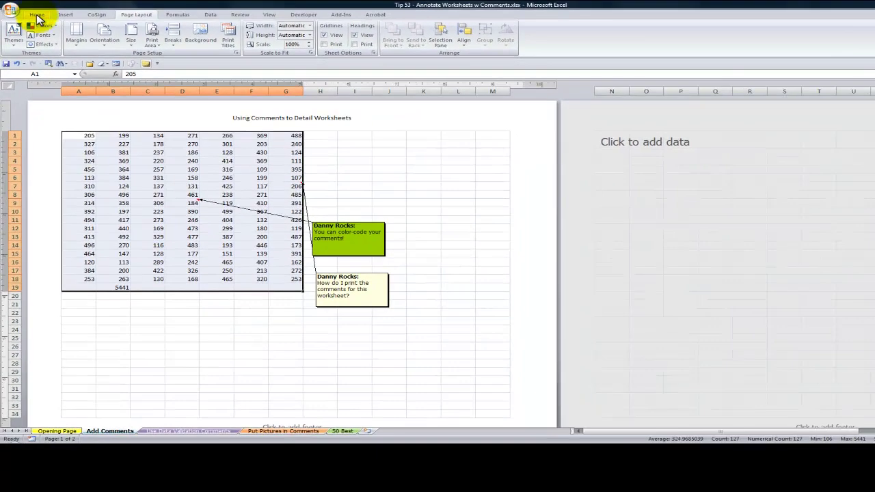
left_click(38, 16)
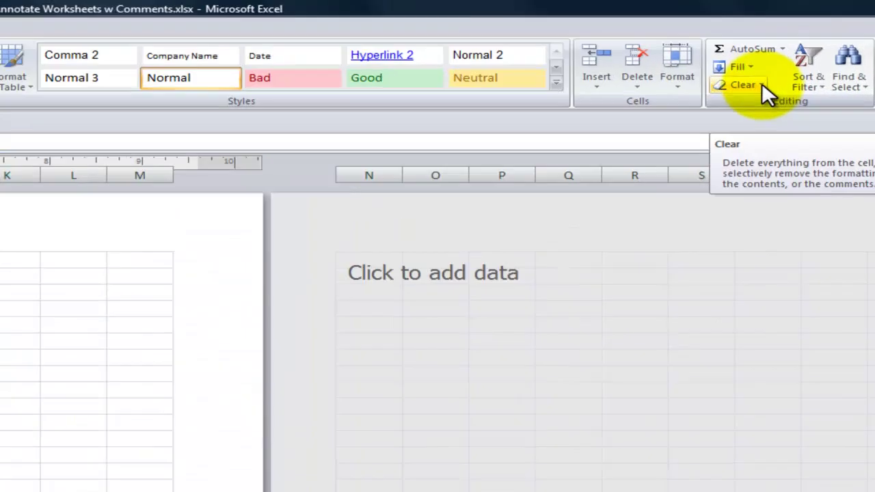
left_click(817, 47)
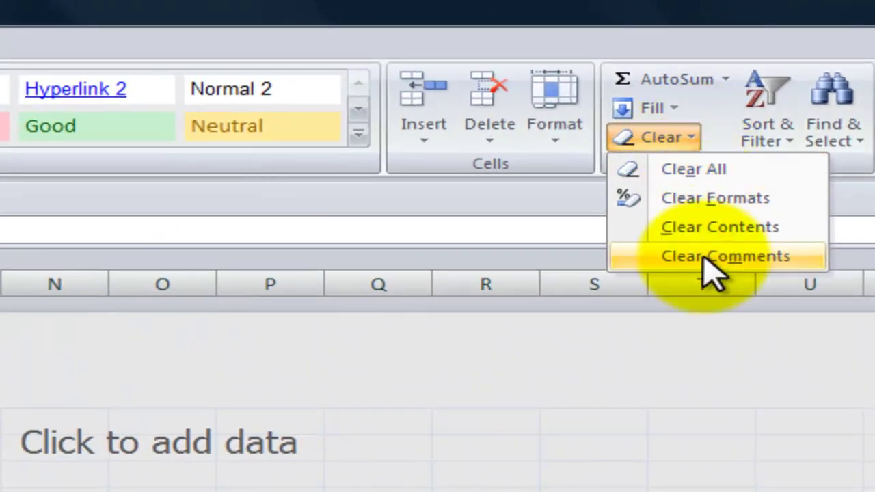
left_click(724, 256)
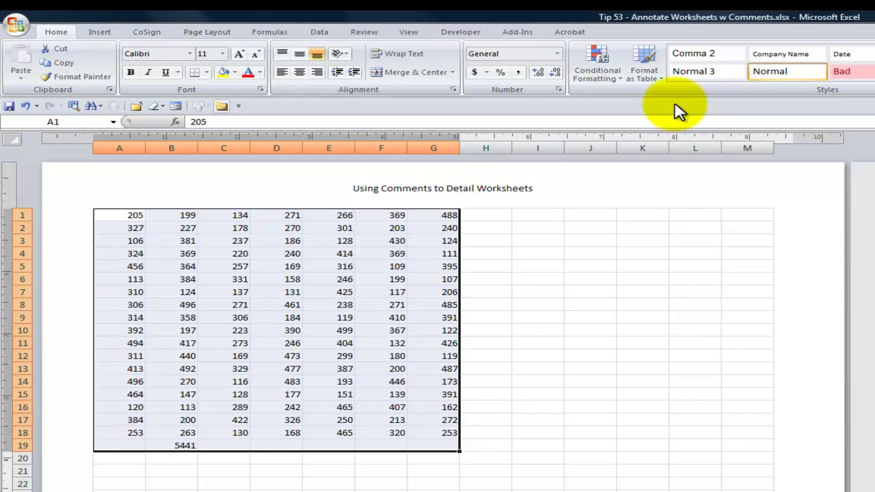
Step: Show the Review commands, opening and dismissing the ribbon and Quick Access Toolbar menus
left_click(368, 34)
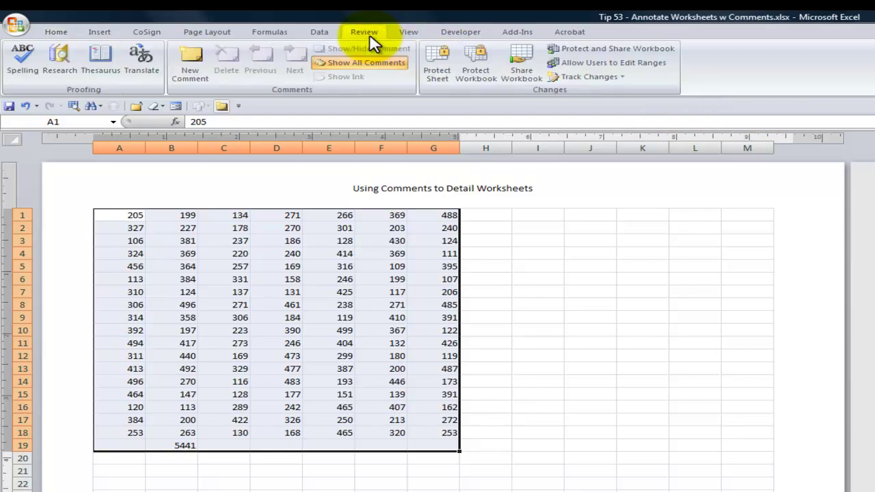
right_click(351, 89)
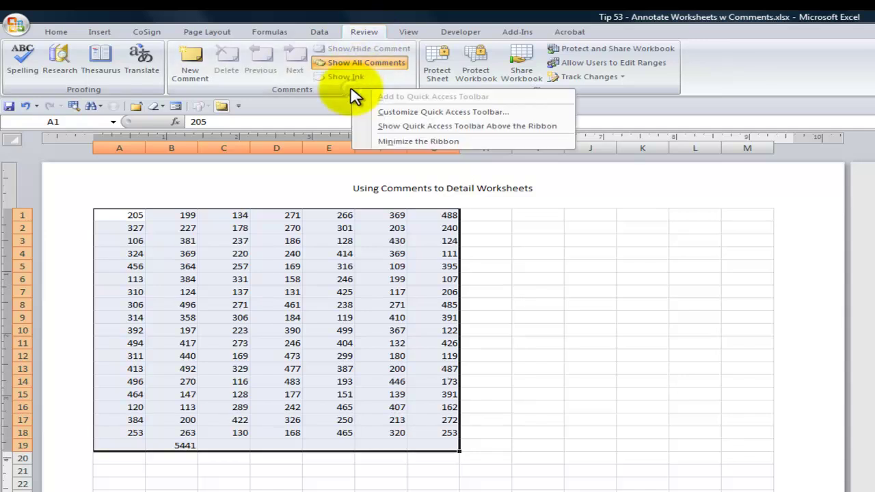
left_click(282, 113)
left_click(238, 107)
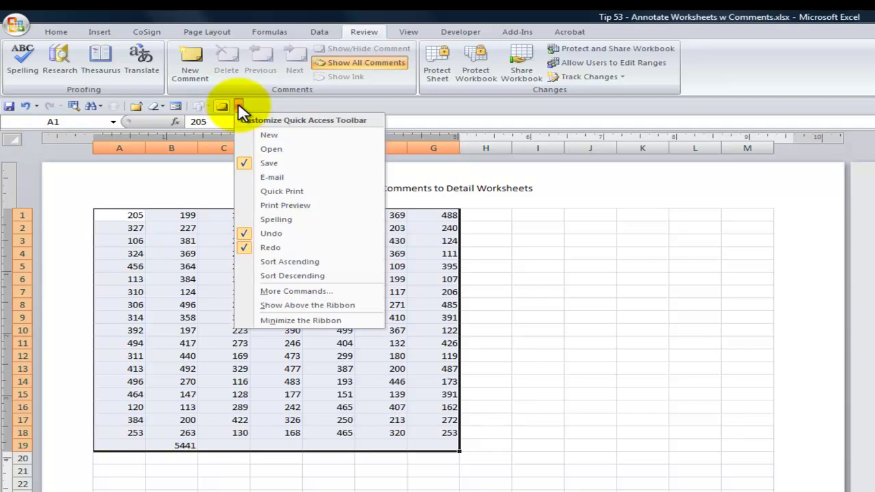
left_click(397, 115)
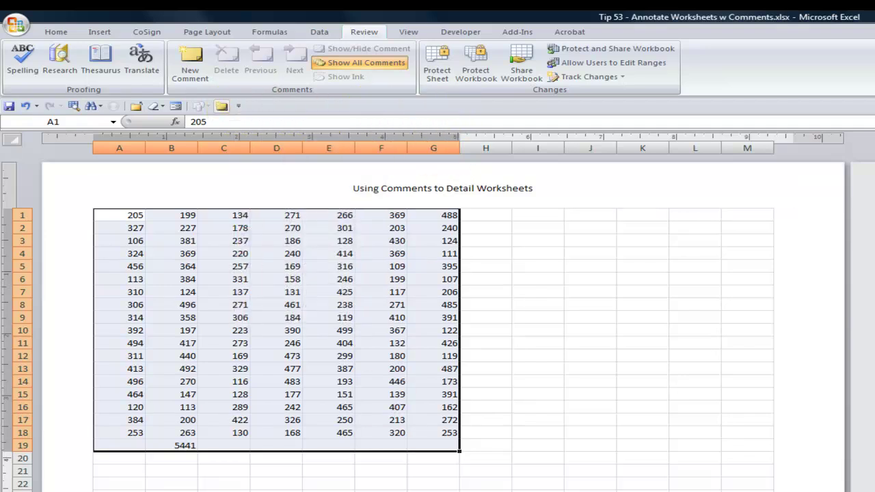
left_click(172, 240)
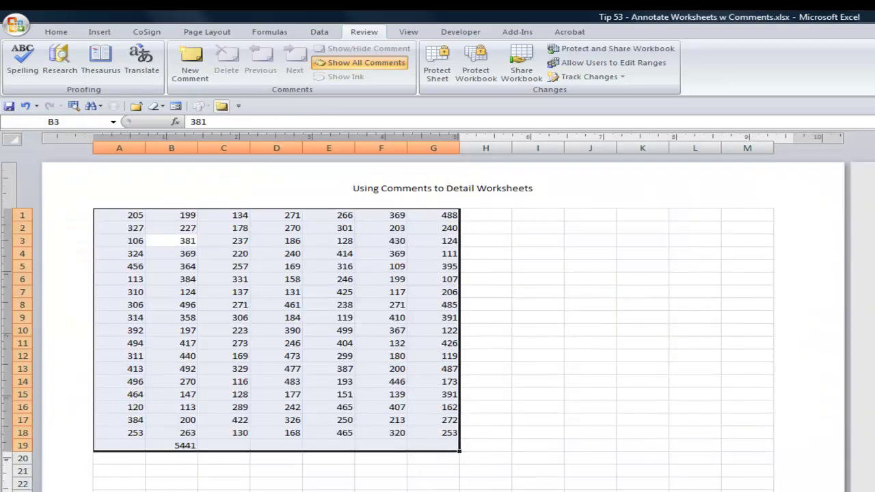
Step: Give A9:G16 the Data Validation input message 'Enter a number between 100 and 500'
left_click(298, 305)
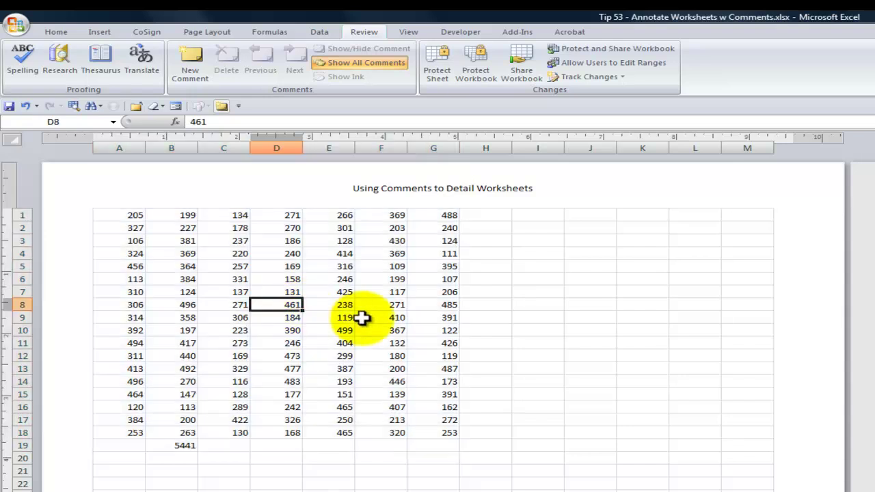
left_click(135, 318)
left_click_drag(136, 318, 432, 408)
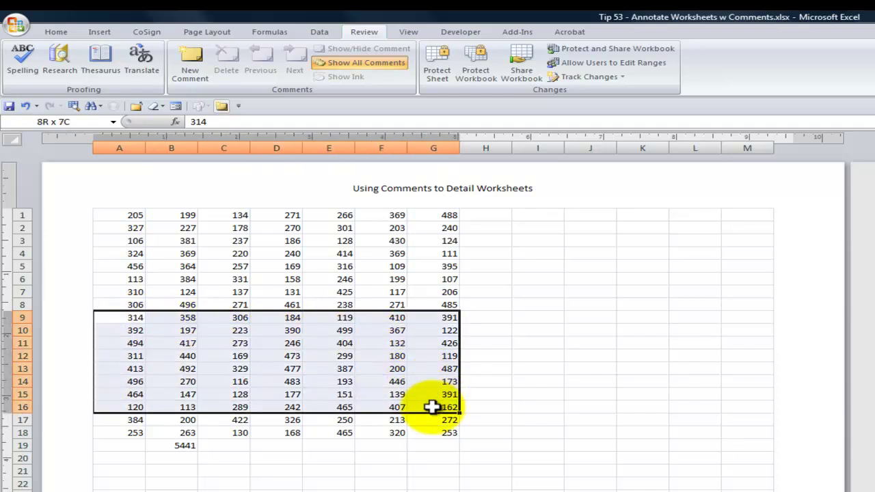
left_click(325, 32)
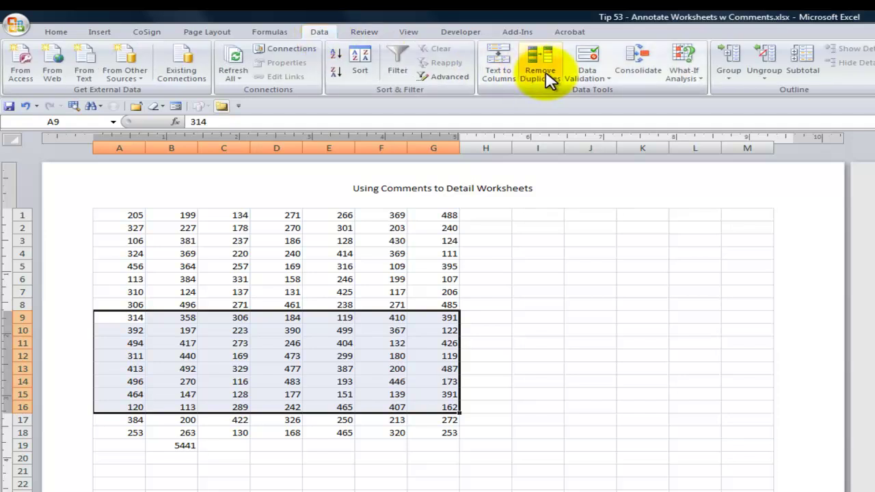
left_click(595, 76)
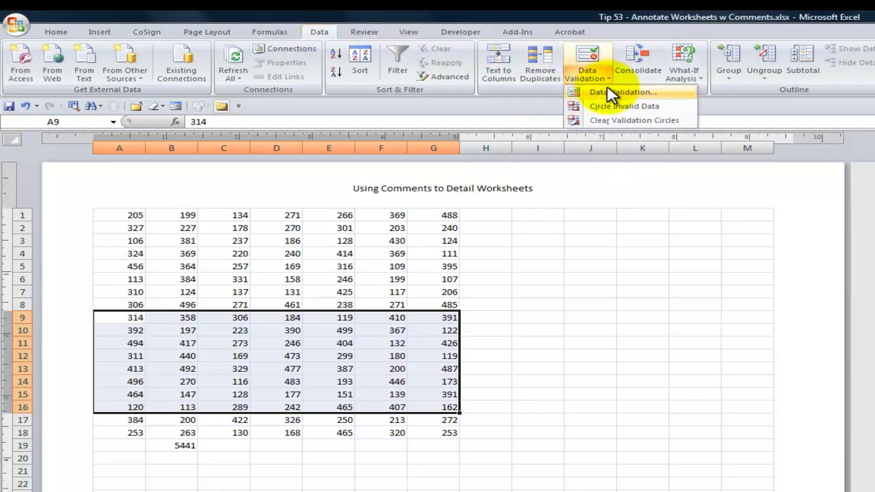
left_click(610, 92)
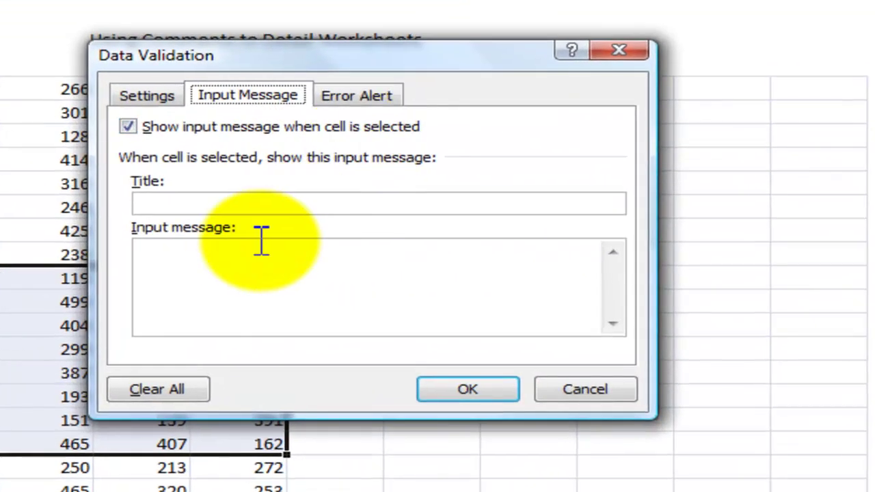
left_click(174, 251)
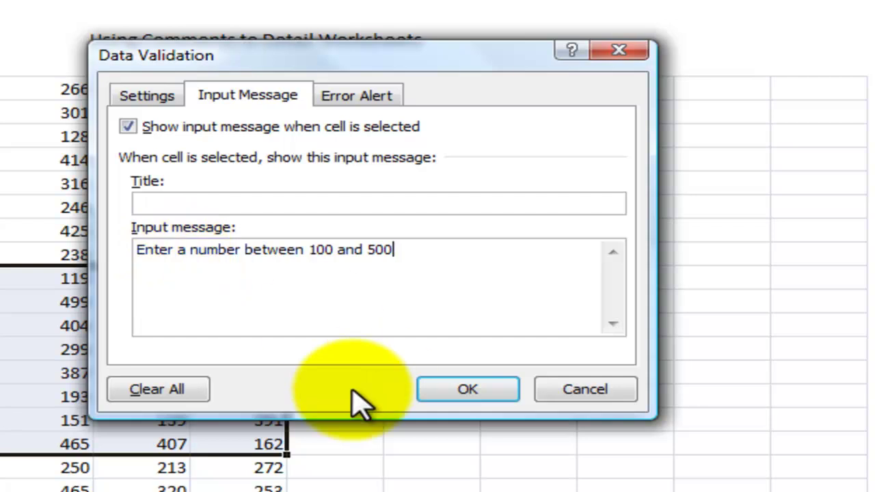
left_click(475, 391)
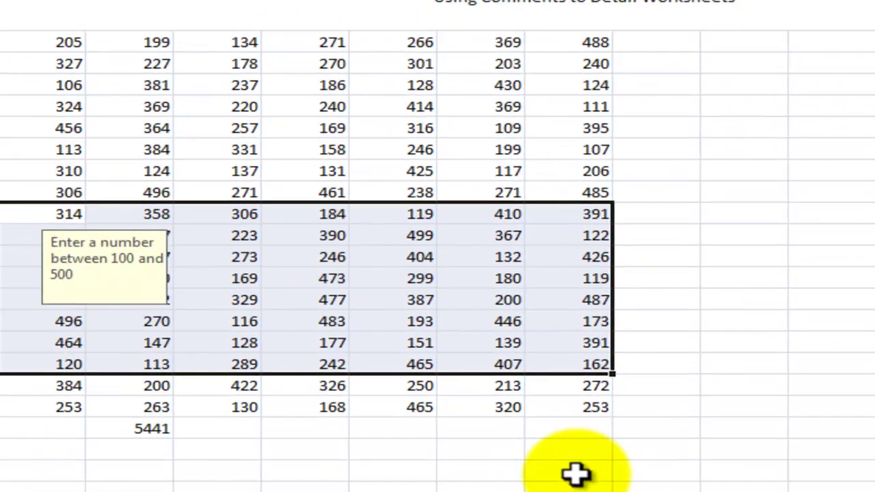
Step: Check the input message on validated cells 392, 197, 223, 390, 122, 132, 404, 246 and 128
left_click(520, 479)
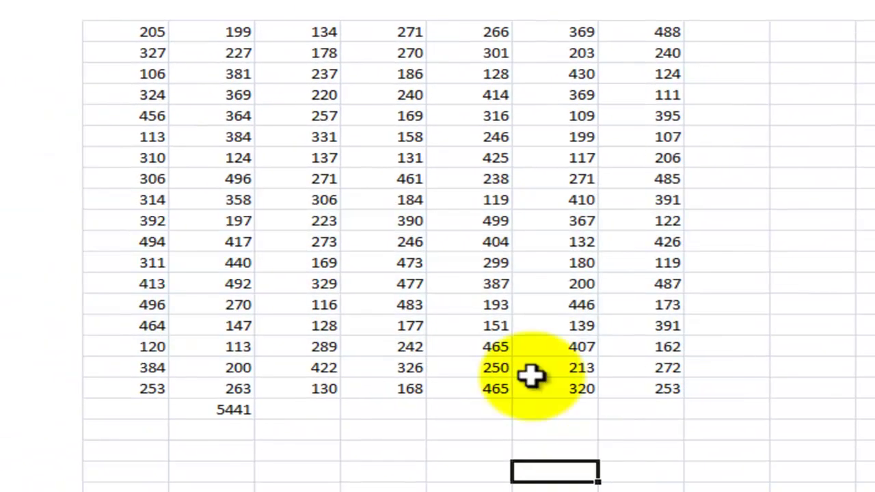
left_click(239, 149)
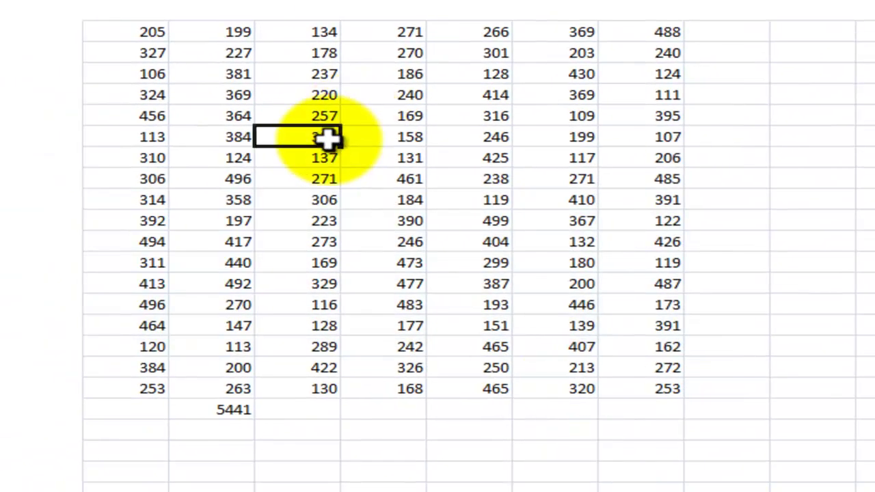
left_click(167, 220)
left_click(232, 220)
left_click(290, 220)
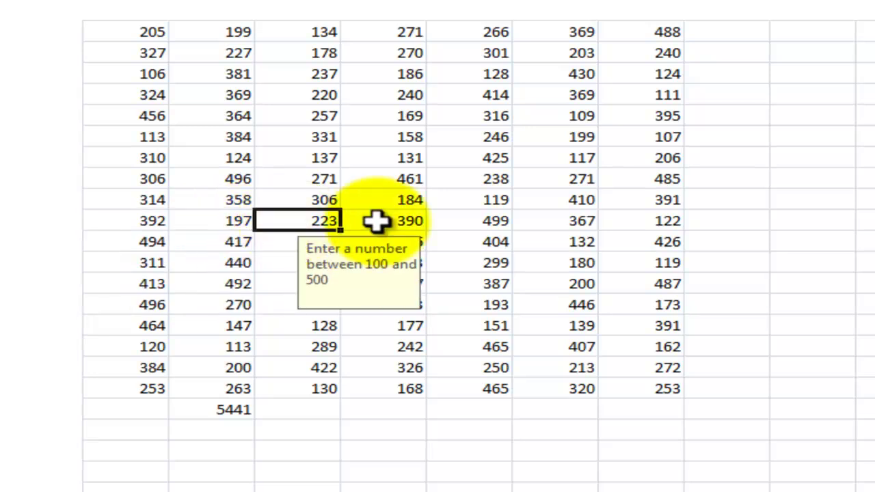
left_click(391, 220)
left_click(642, 220)
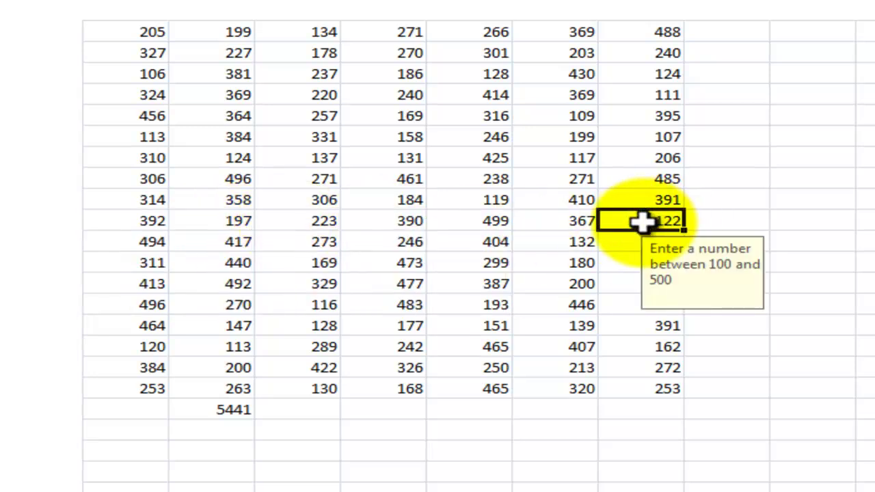
left_click(562, 244)
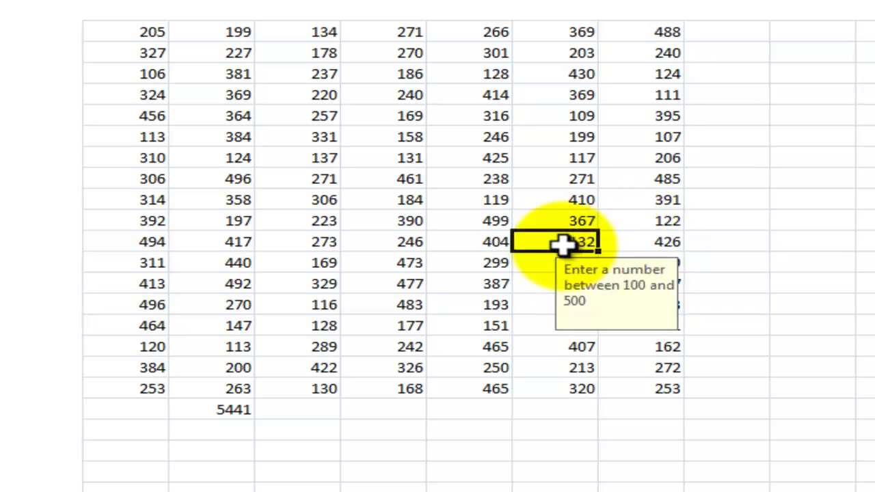
left_click(485, 242)
left_click(406, 241)
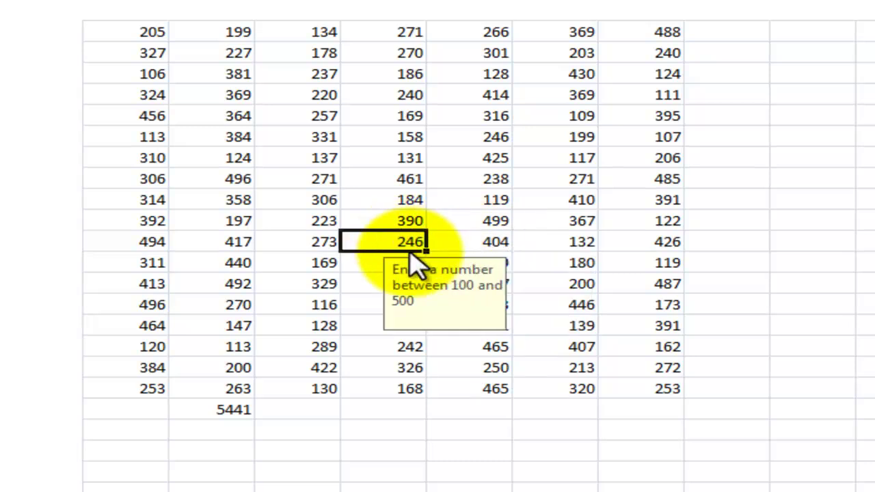
left_click(324, 327)
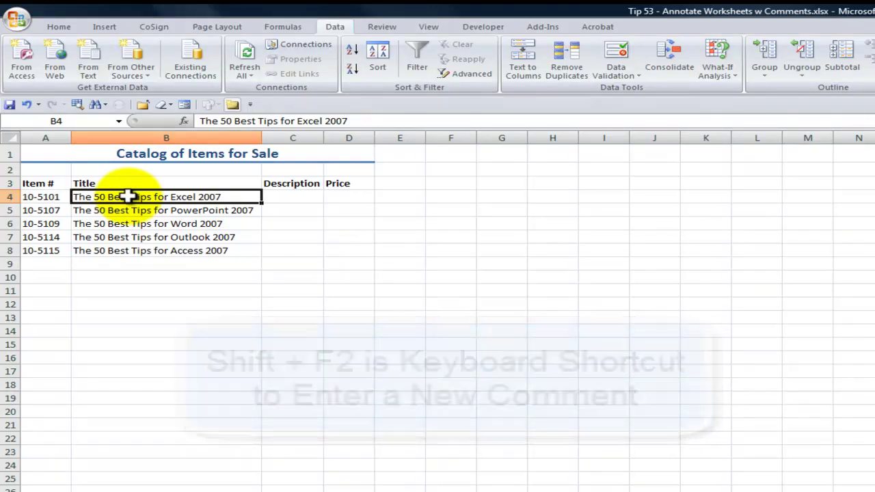
Step: Add a comment to B4 with Shift+F2, delete its author line, and reopen it for editing
key("shift+F2")
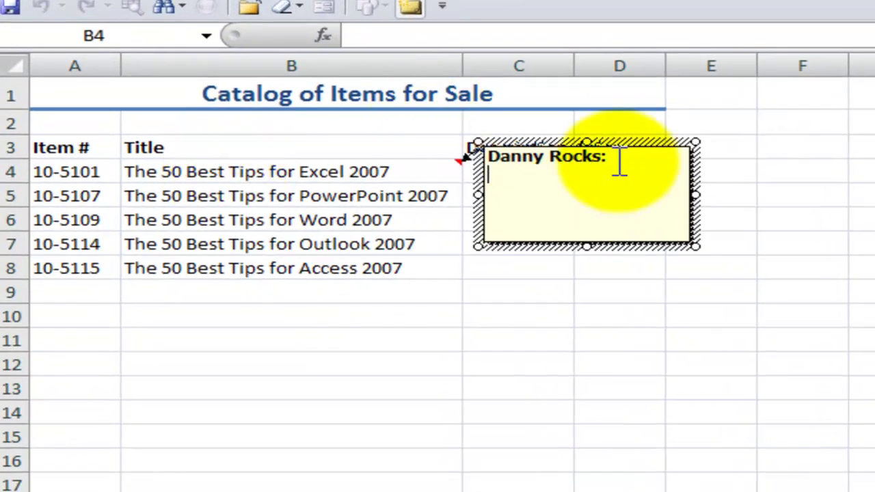
left_click_drag(620, 157, 520, 159)
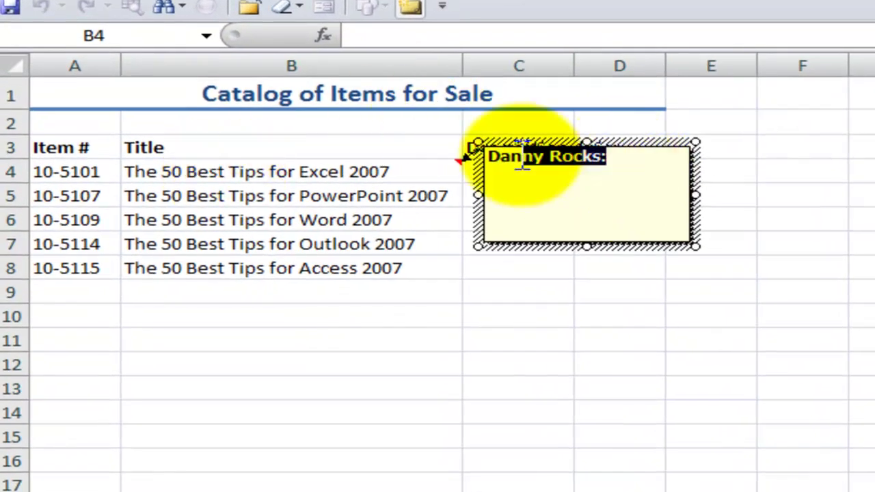
key("Delete")
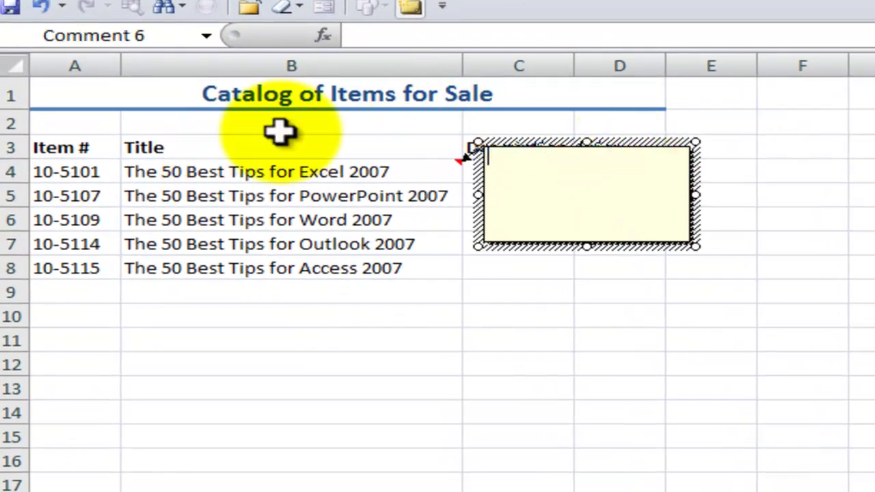
left_click(353, 170)
right_click(367, 185)
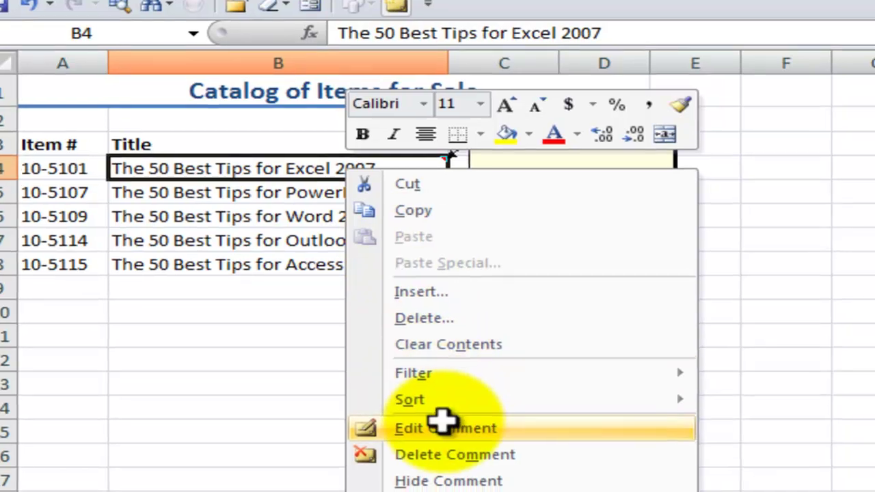
left_click(442, 422)
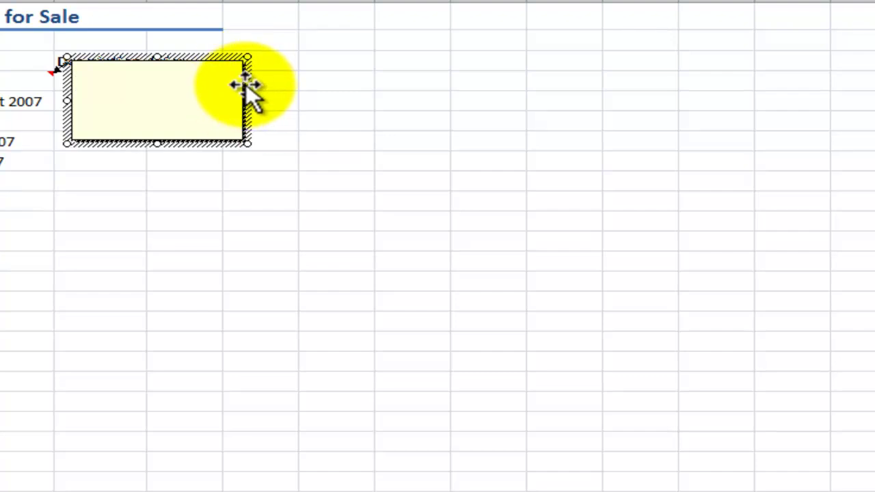
Step: Choose the 50 Best Excel DVD Cover picture as the fill for B4's comment
right_click(245, 84)
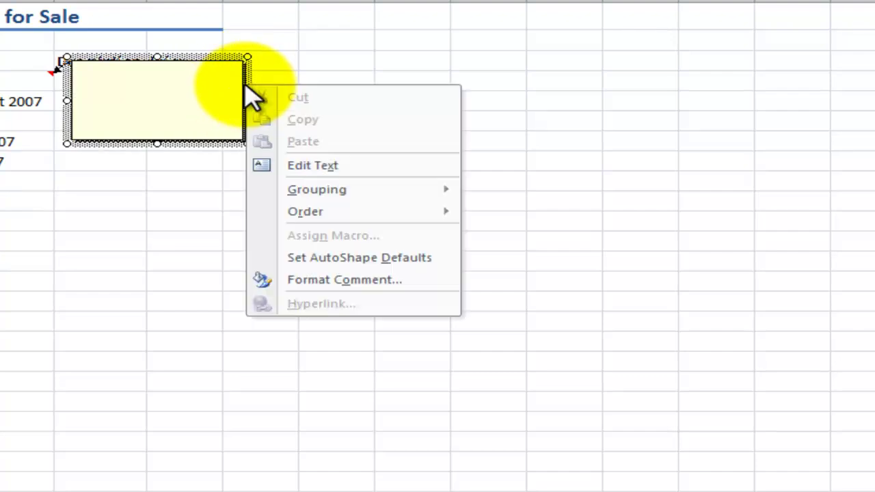
left_click(340, 282)
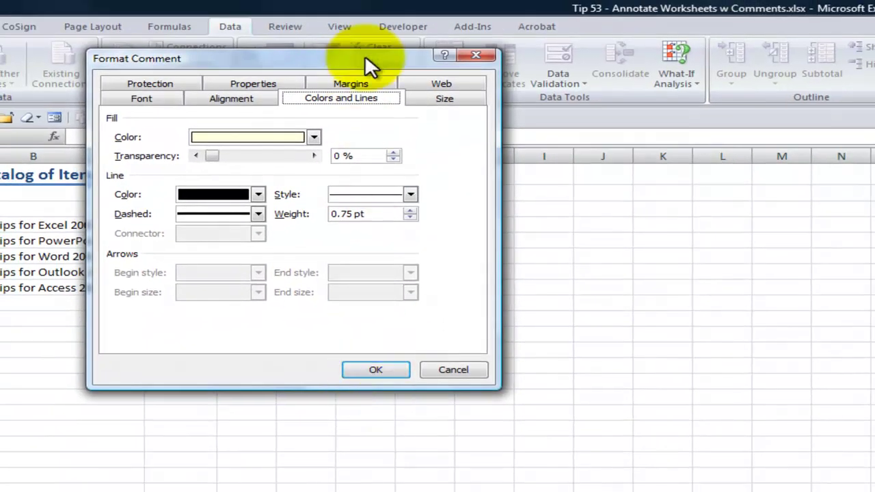
left_click_drag(364, 54, 584, 171)
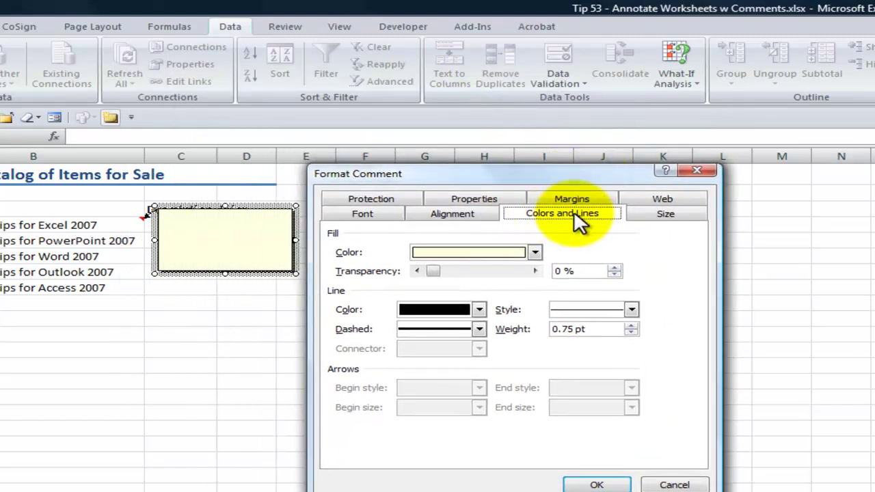
left_click(535, 252)
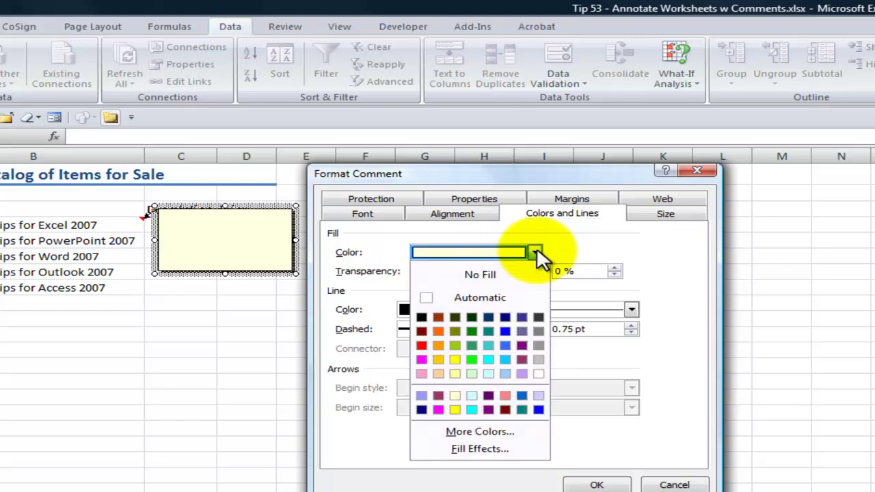
left_click(480, 447)
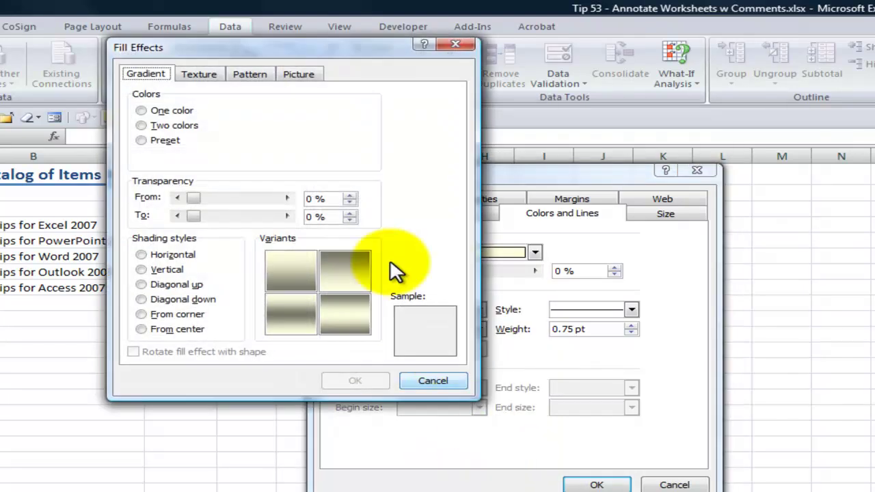
left_click(296, 72)
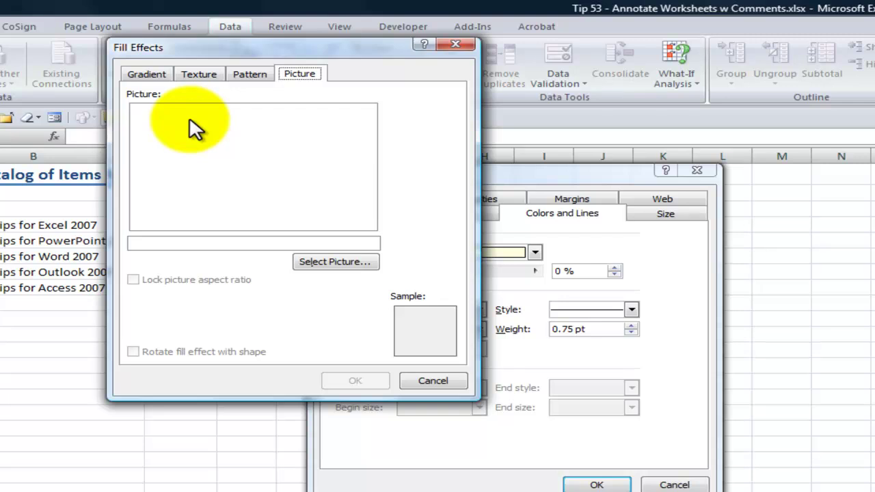
left_click(335, 263)
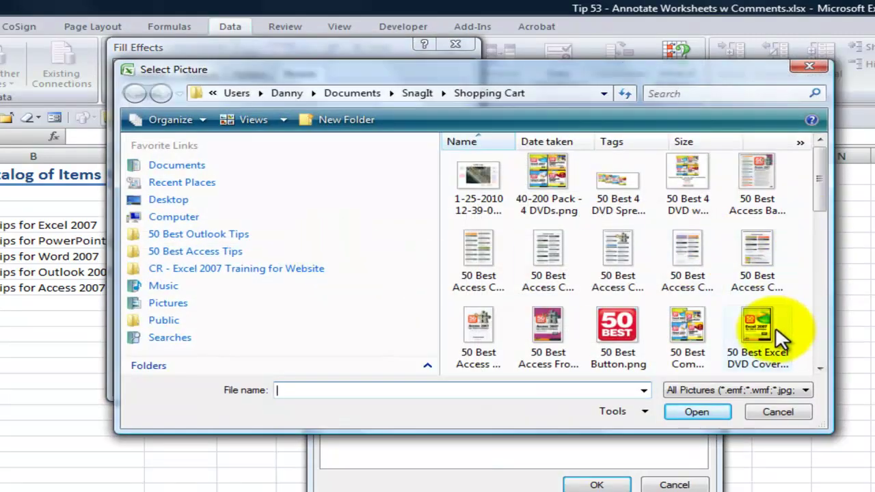
double_click(754, 326)
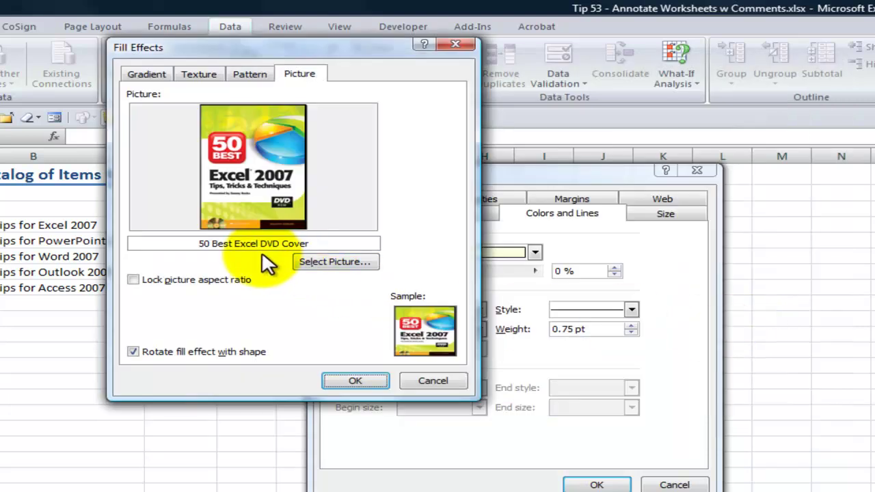
Step: Lock the picture aspect ratio, apply the fill, and enlarge the comment to show the whole cover
left_click(134, 279)
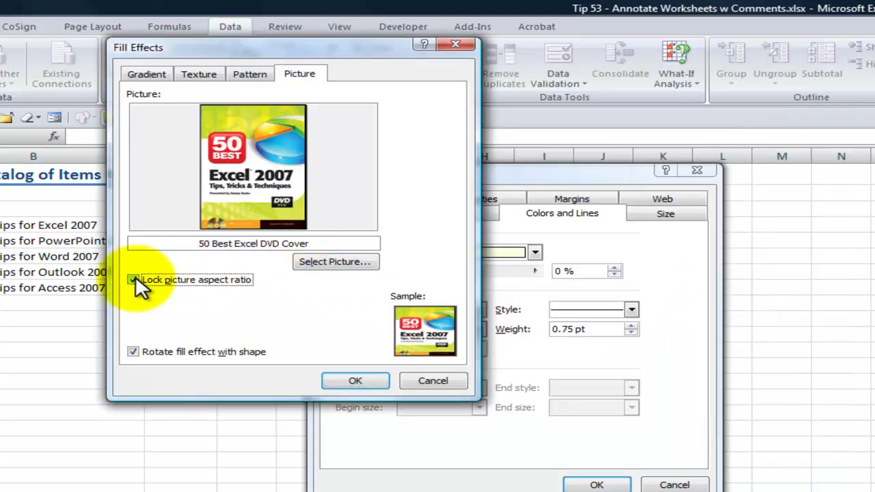
left_click(345, 380)
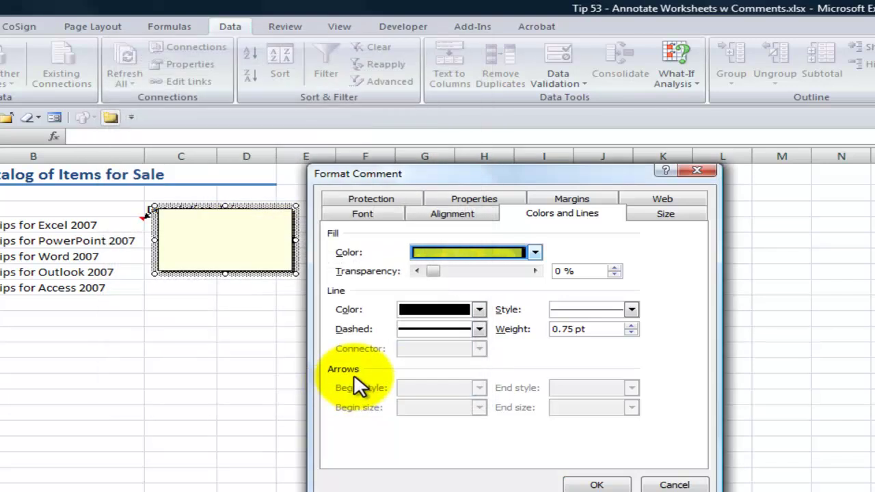
left_click(602, 484)
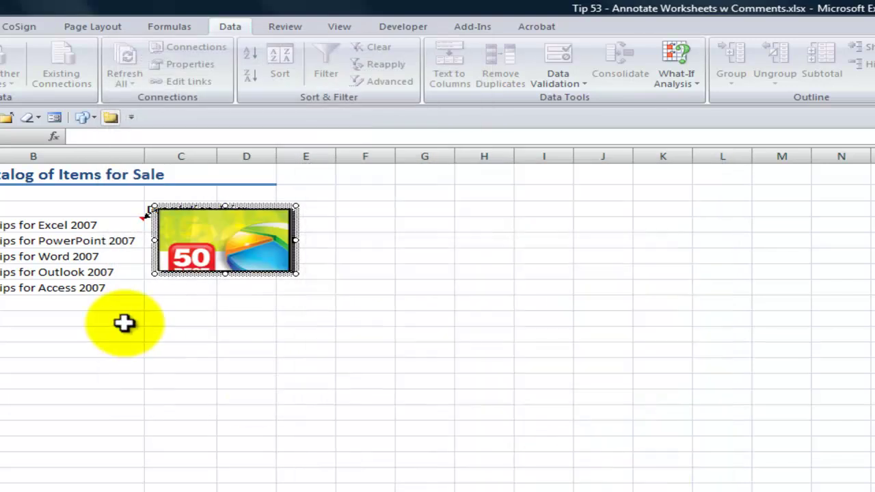
left_click_drag(224, 275, 231, 395)
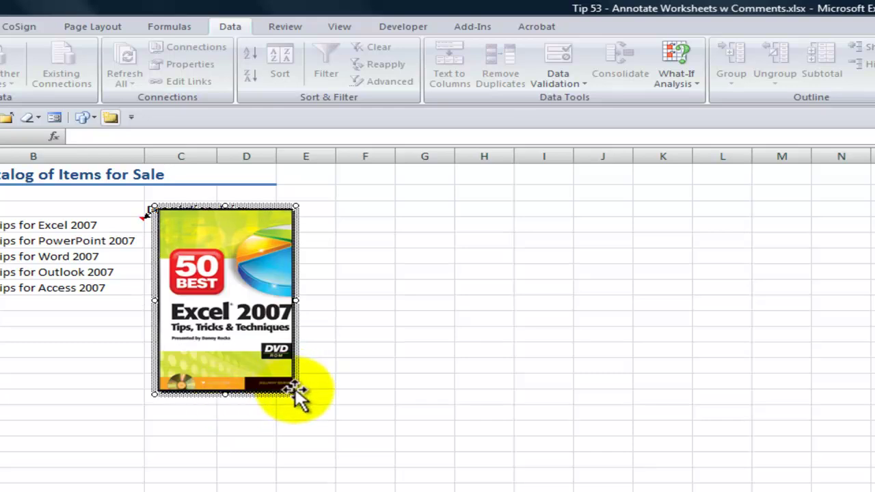
left_click_drag(298, 393, 311, 402)
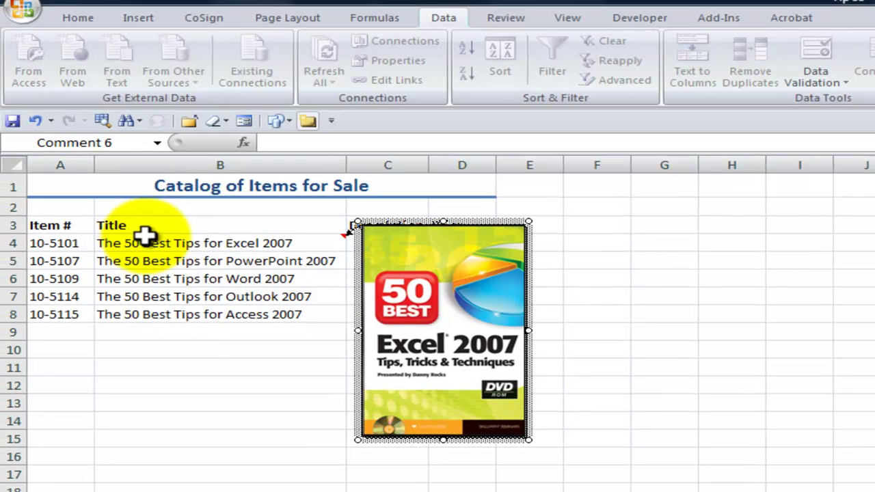
Step: Copy B4 and use Paste Special with Comments only to put its cover comment on B5:B8
left_click(141, 241)
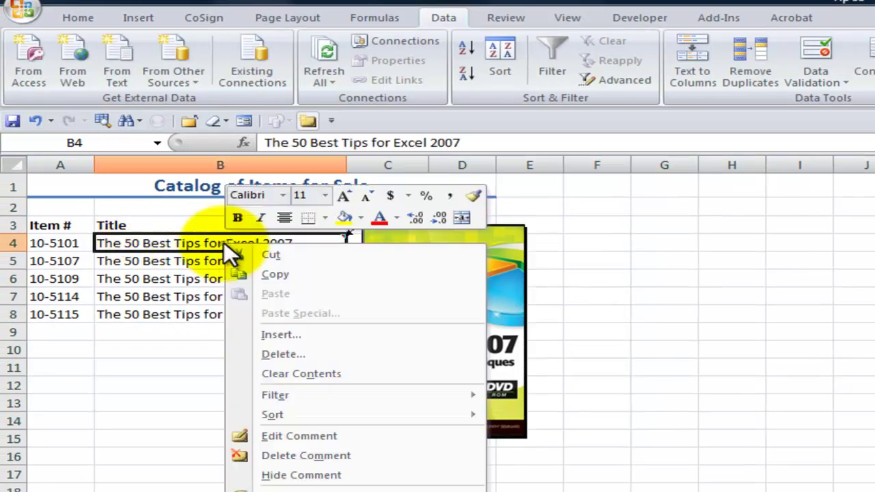
left_click(277, 274)
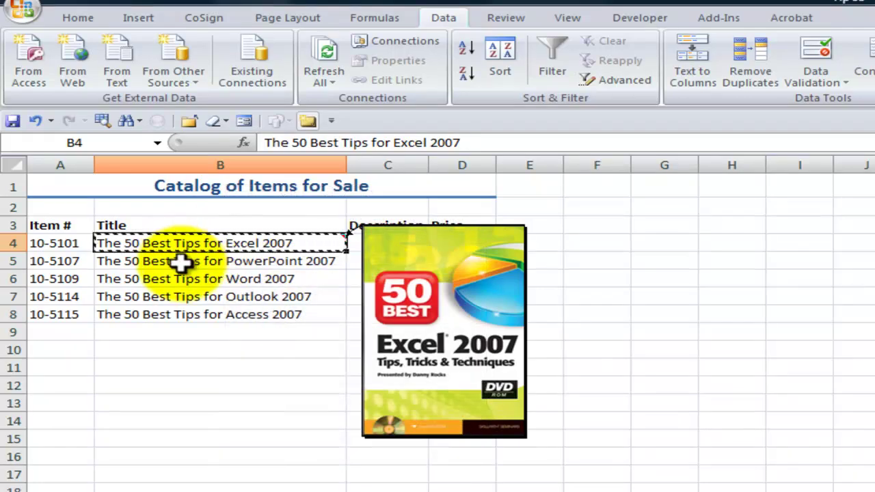
left_click_drag(180, 257, 180, 313)
right_click(180, 304)
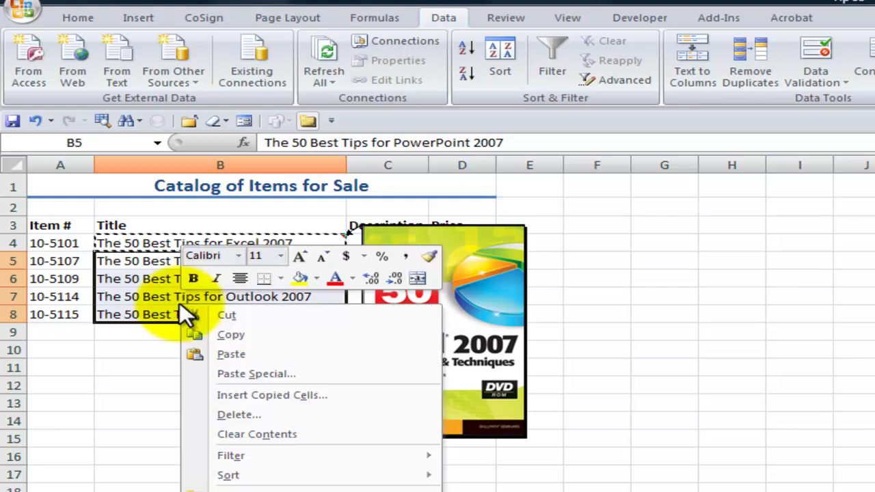
left_click(237, 373)
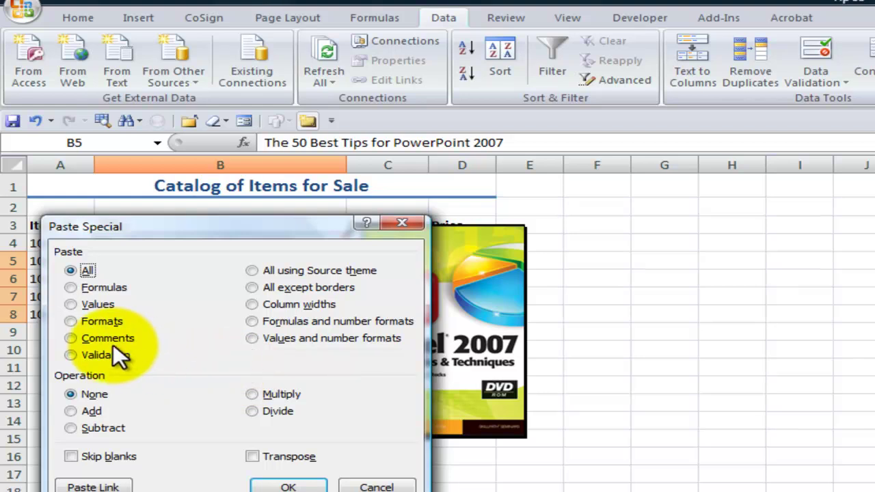
left_click(71, 338)
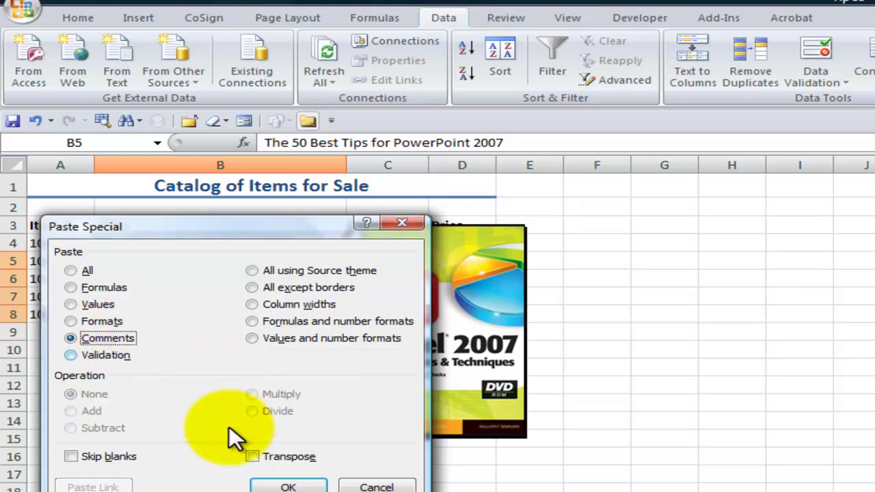
left_click(288, 486)
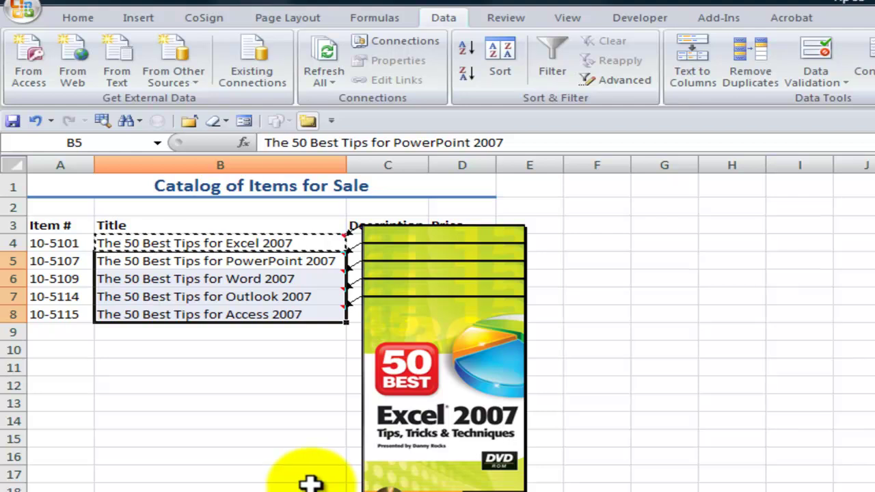
left_click(266, 260)
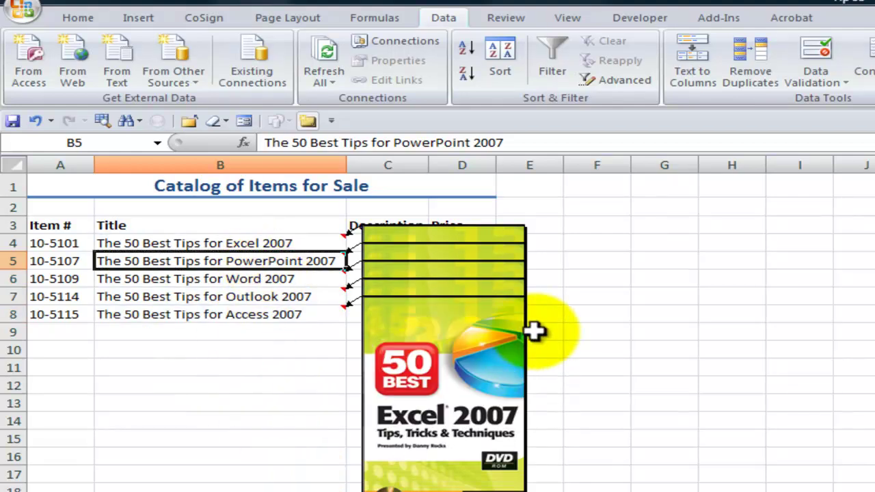
Step: Open B5's comment for editing and select the whole comment box
right_click(300, 260)
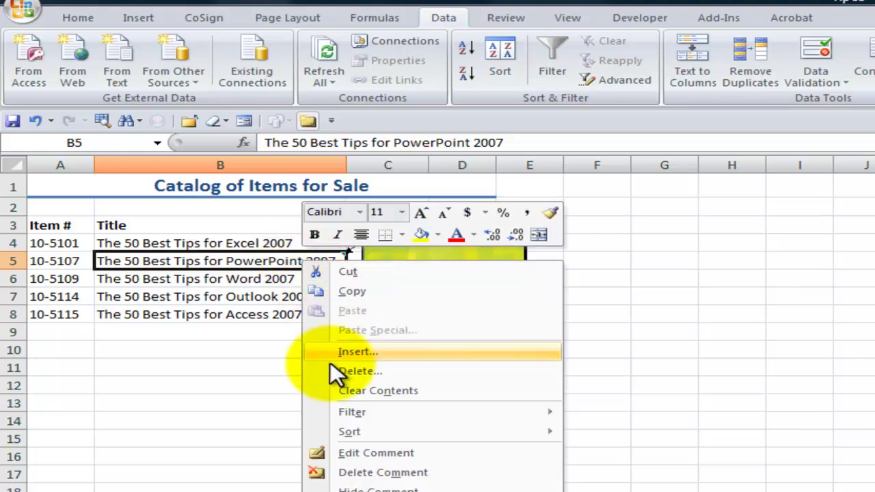
left_click(376, 453)
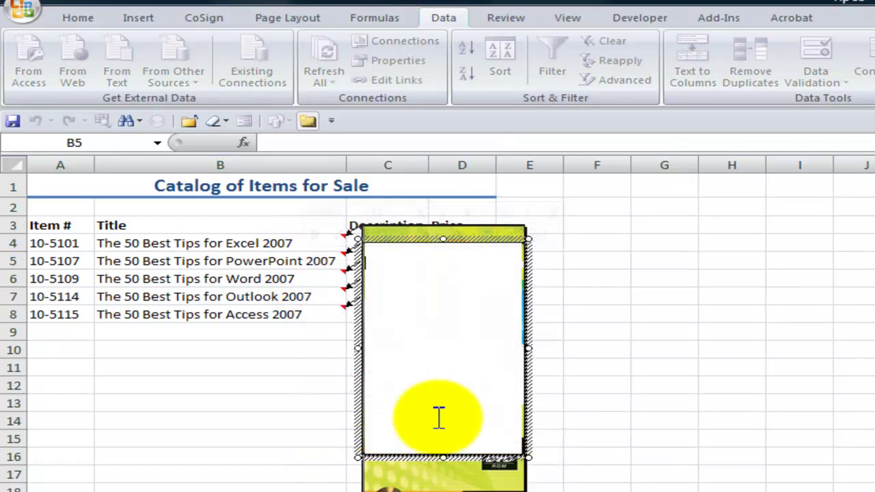
left_click(523, 294)
right_click(523, 295)
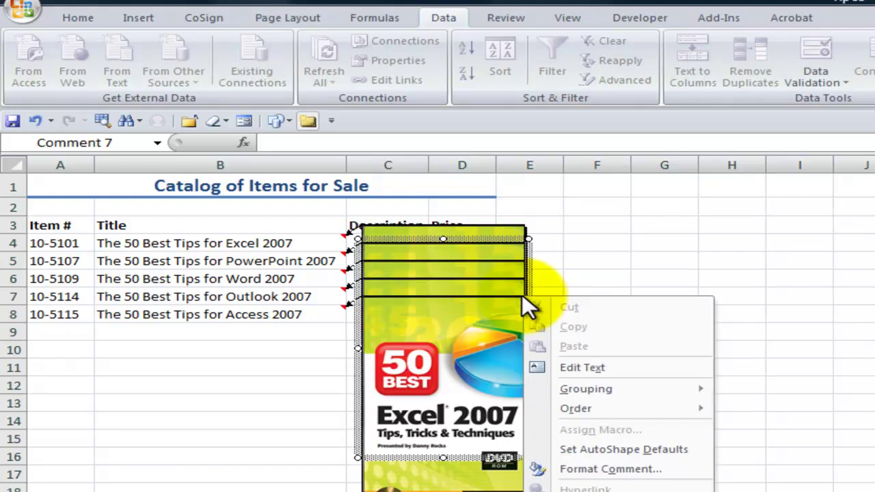
Step: Replace B5's comment fill with the 50 Best PowerPoint DVD cover picture
left_click(609, 469)
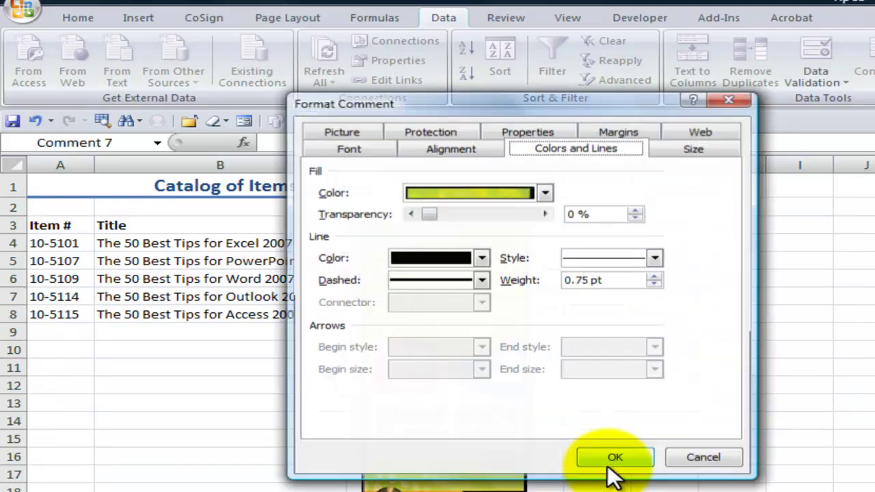
left_click(546, 192)
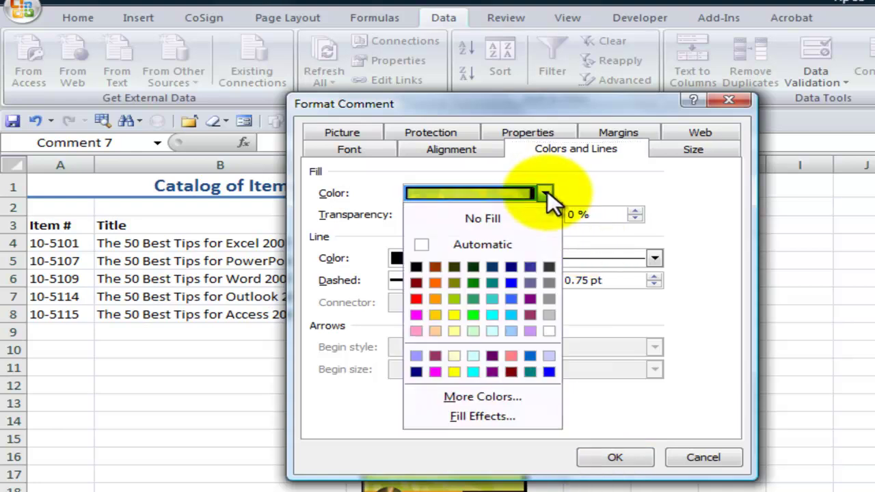
left_click(500, 415)
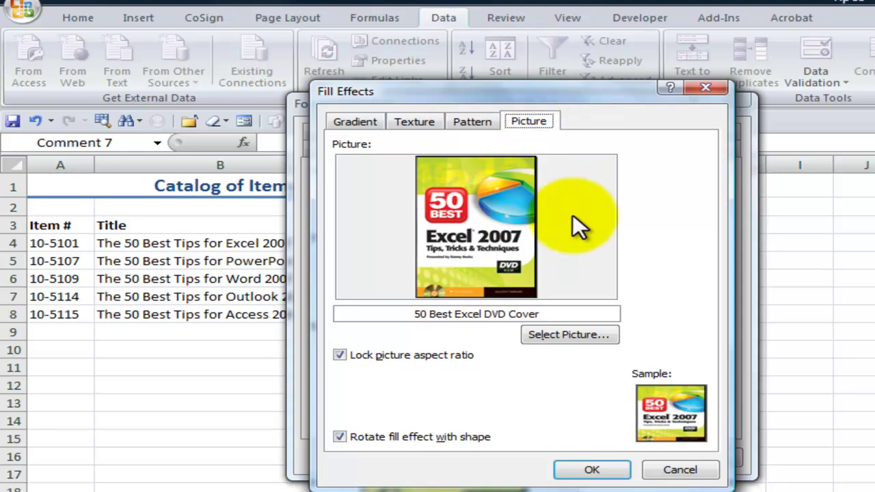
left_click(568, 335)
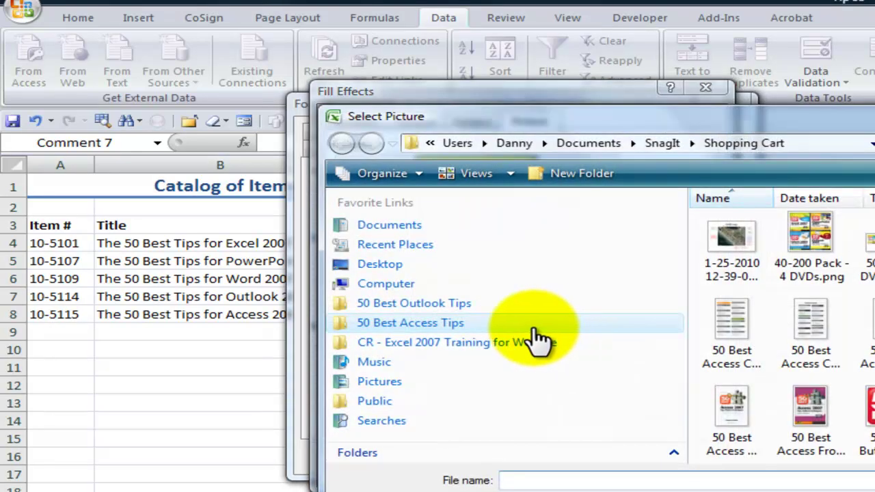
scroll(779, 342, "down", 3)
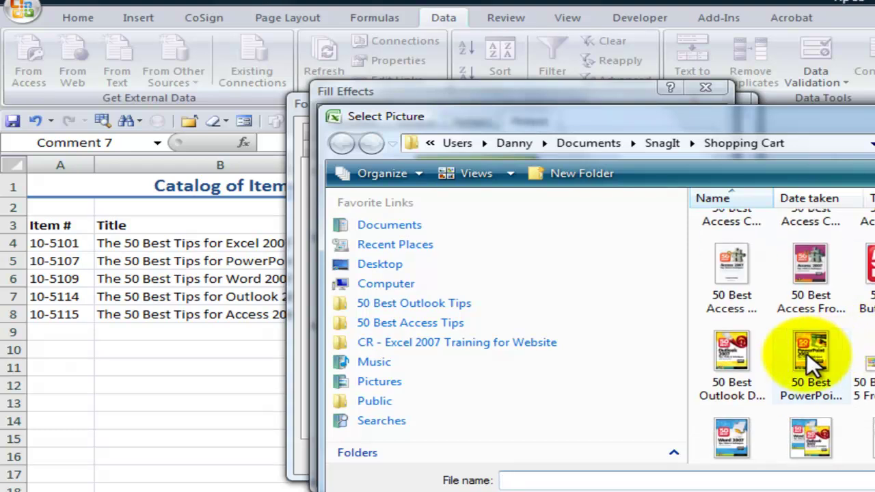
double_click(810, 363)
left_click(593, 470)
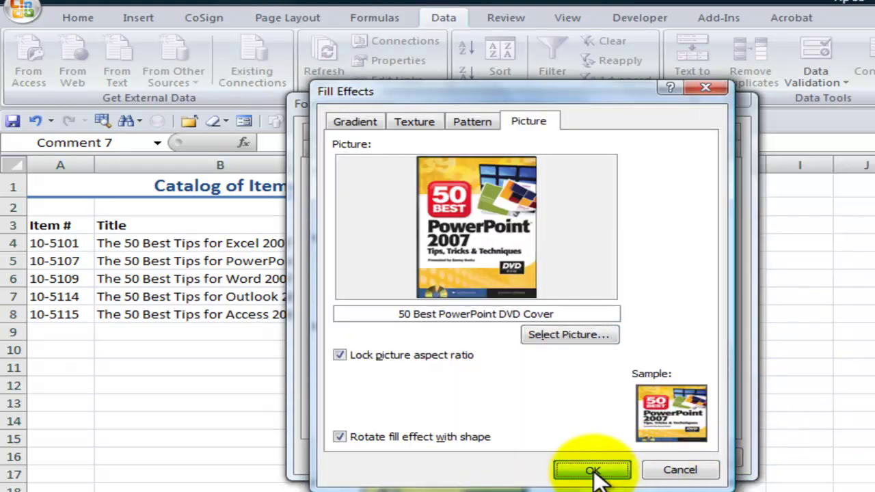
left_click(618, 457)
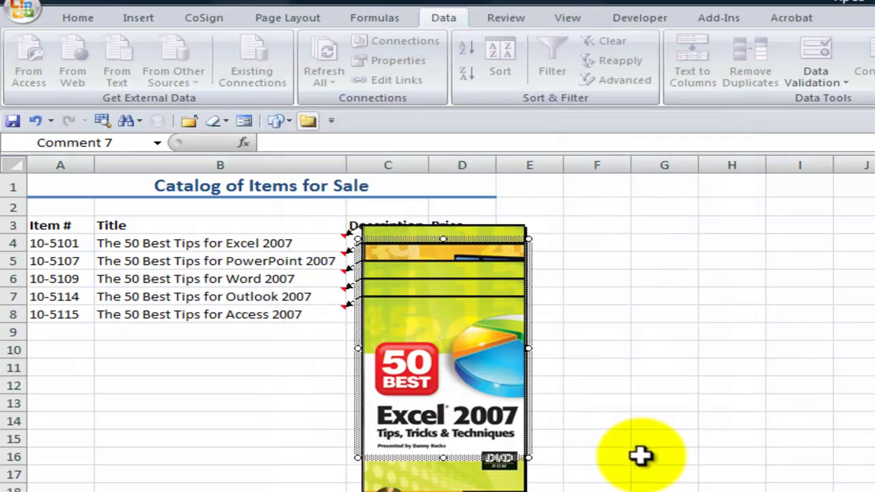
left_click(106, 405)
Step: Turn off Show All Comments on the Review tab so comments appear only on hover
left_click(222, 245)
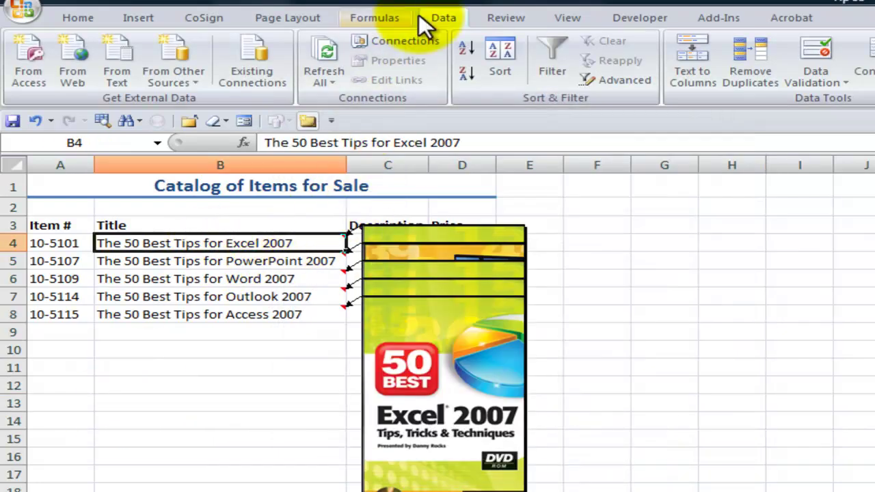
left_click(509, 19)
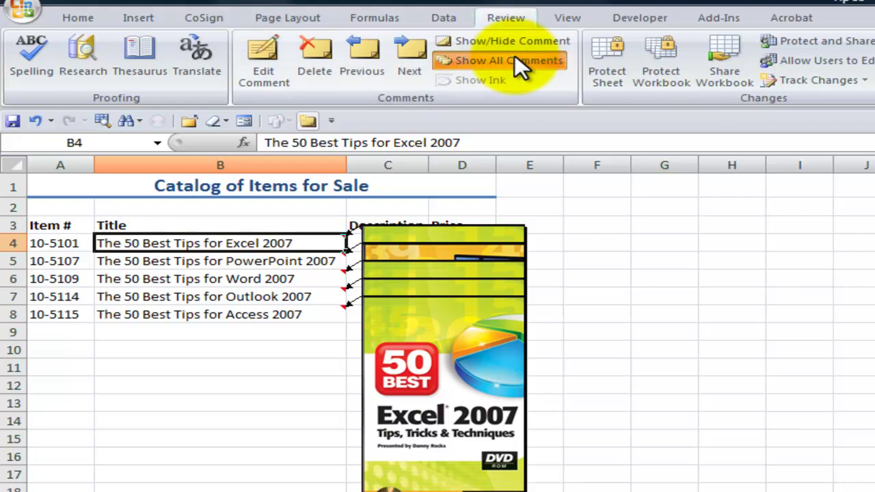
left_click(519, 66)
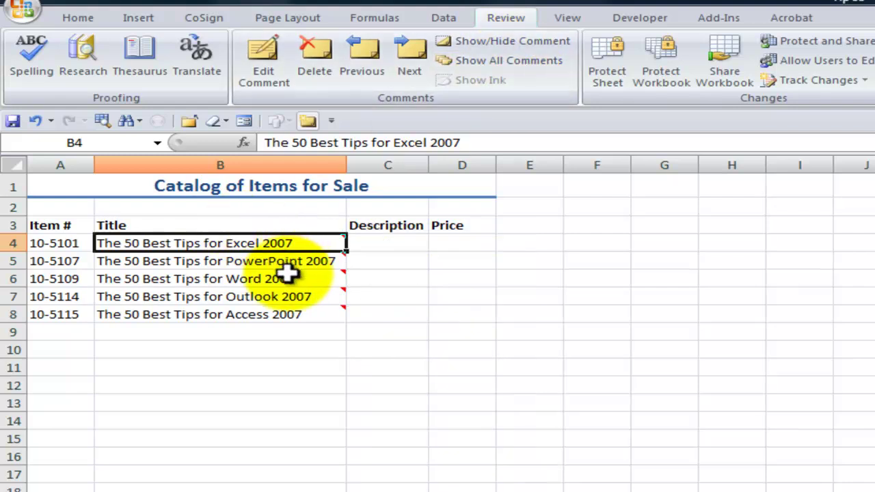
Step: Clear the comments from the Word, Outlook and Access titles in B6, B7 and B8
mouse_move(293, 277)
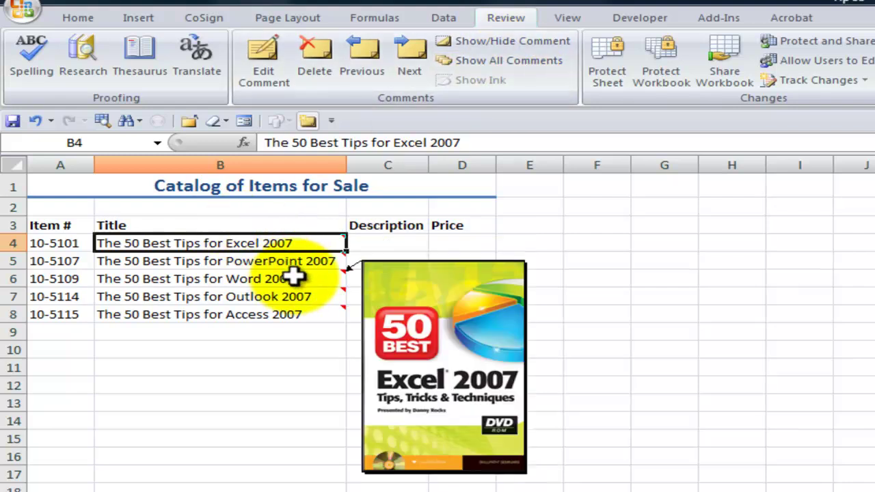
right_click(292, 276)
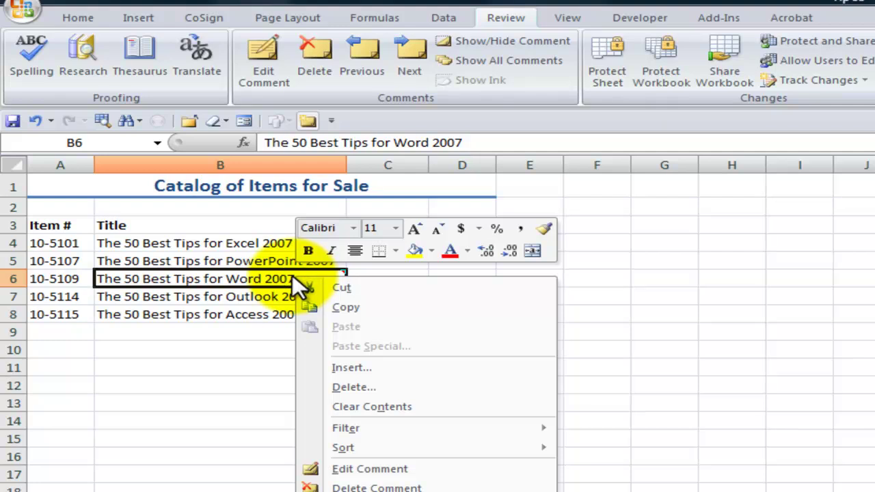
key("Escape")
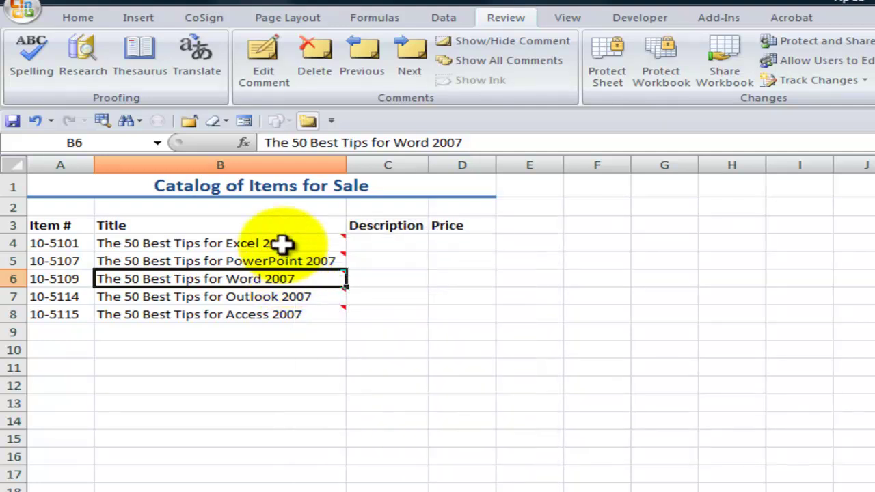
left_click(221, 120)
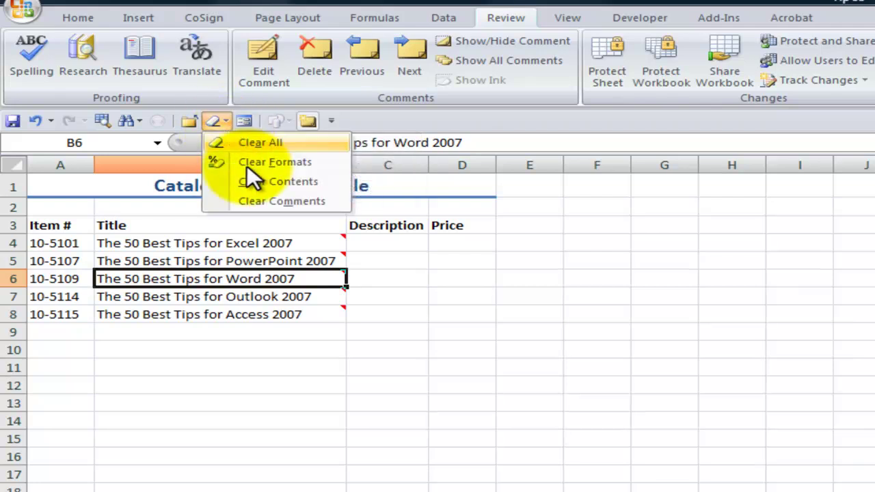
left_click(260, 201)
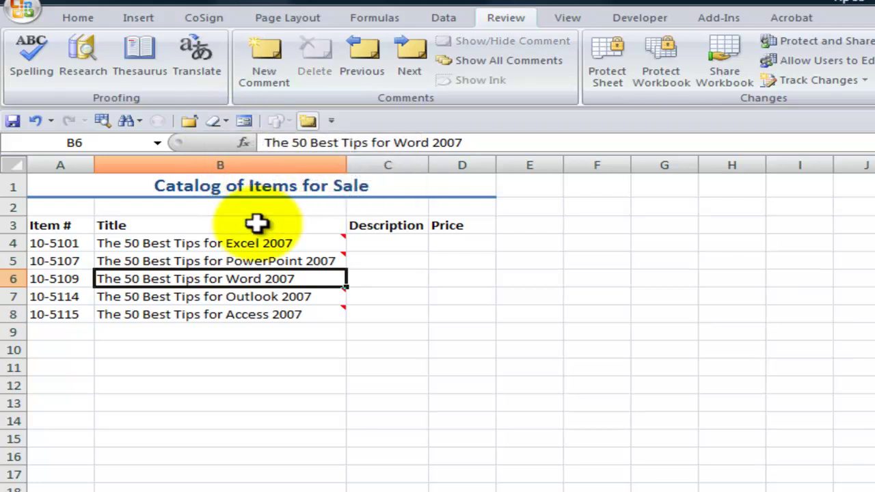
left_click(261, 297)
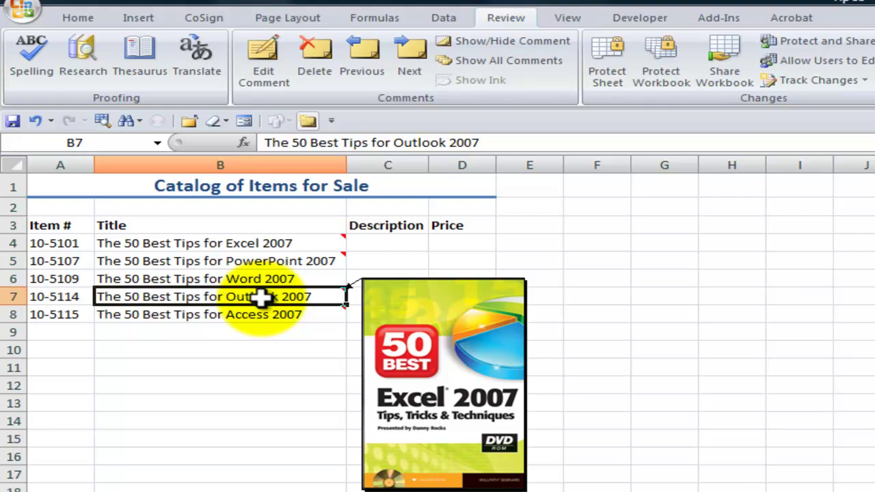
key("F4")
left_click(291, 314)
key("F4")
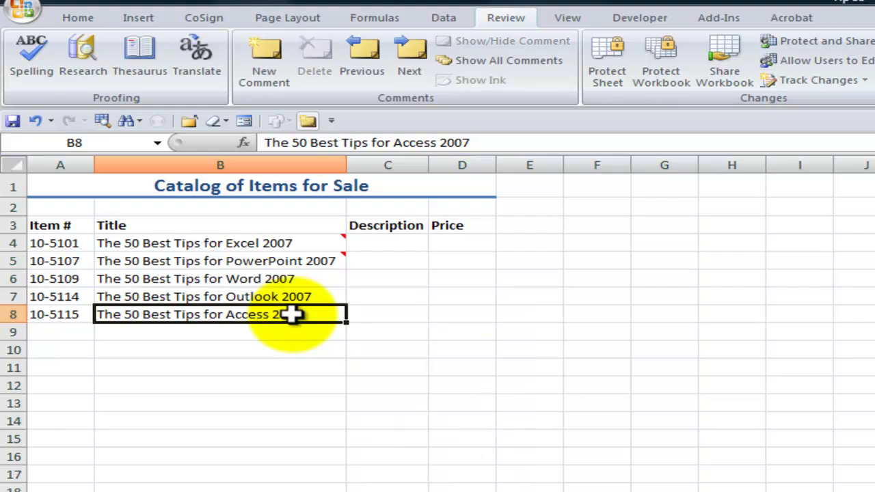
Step: Preview the cover-picture comments on the PowerPoint and Excel titles in B5 and B4
mouse_move(313, 257)
mouse_move(304, 240)
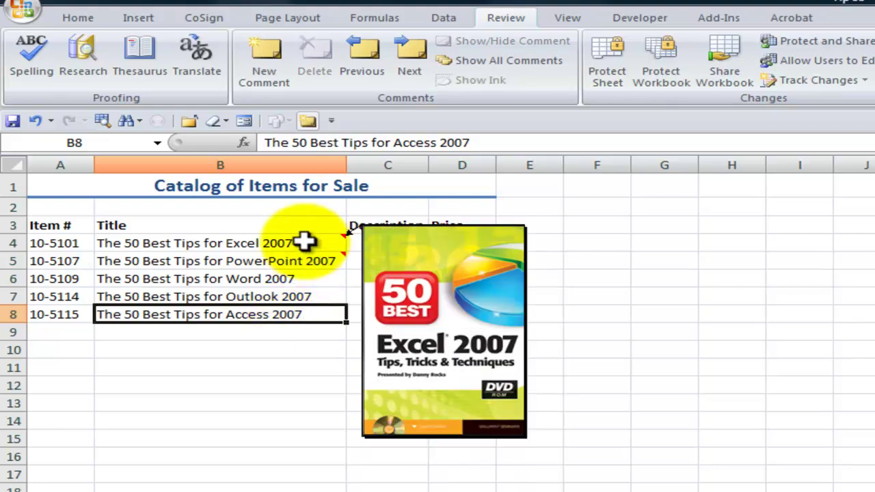